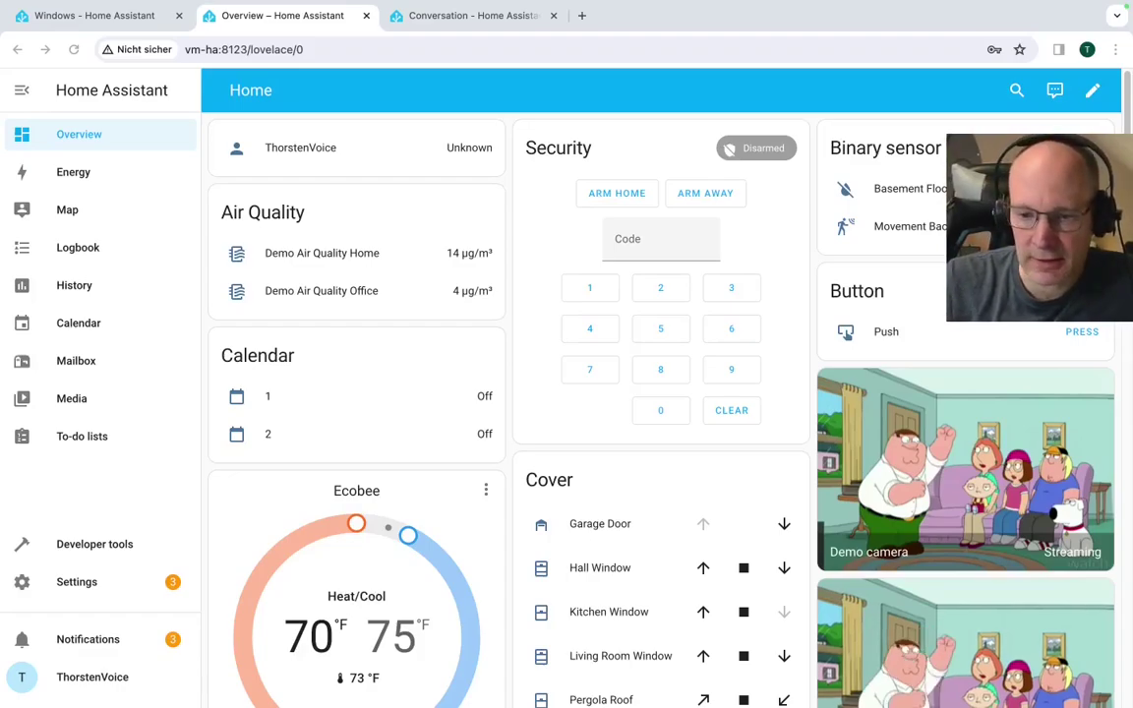
# Step: Check the Garage Door's Voice assistants settings to confirm it is exposed to Assist, then close its dialog
pyautogui.click(599, 525)
pyautogui.click(723, 138)
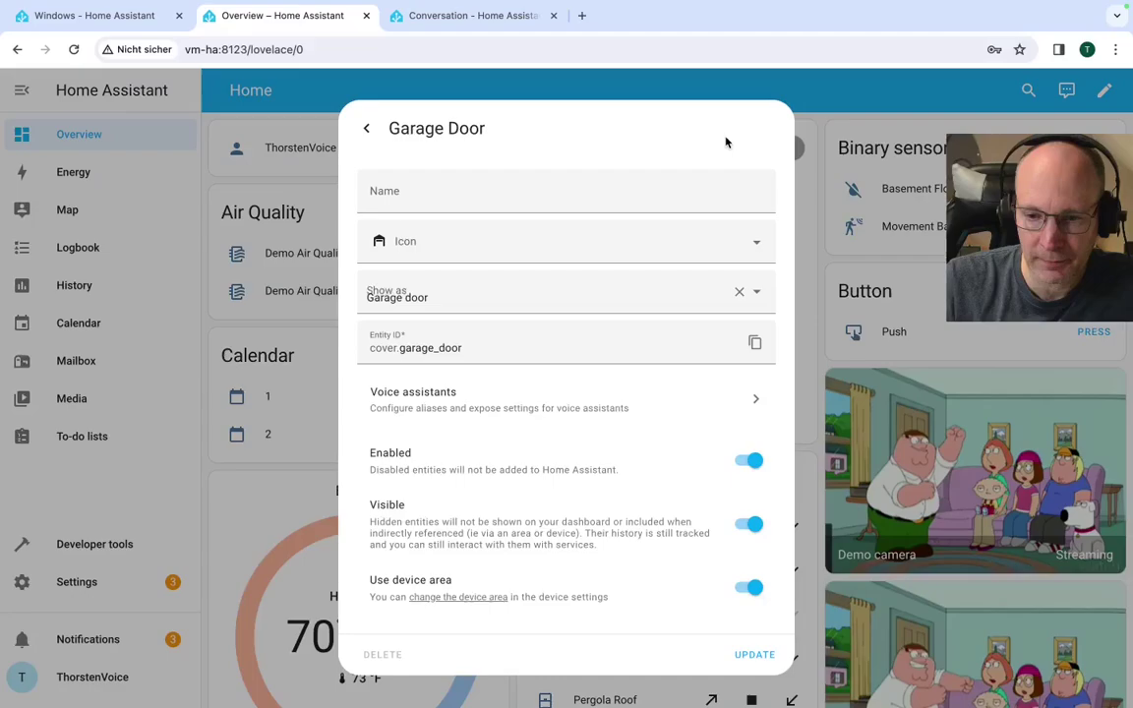
pyautogui.click(433, 402)
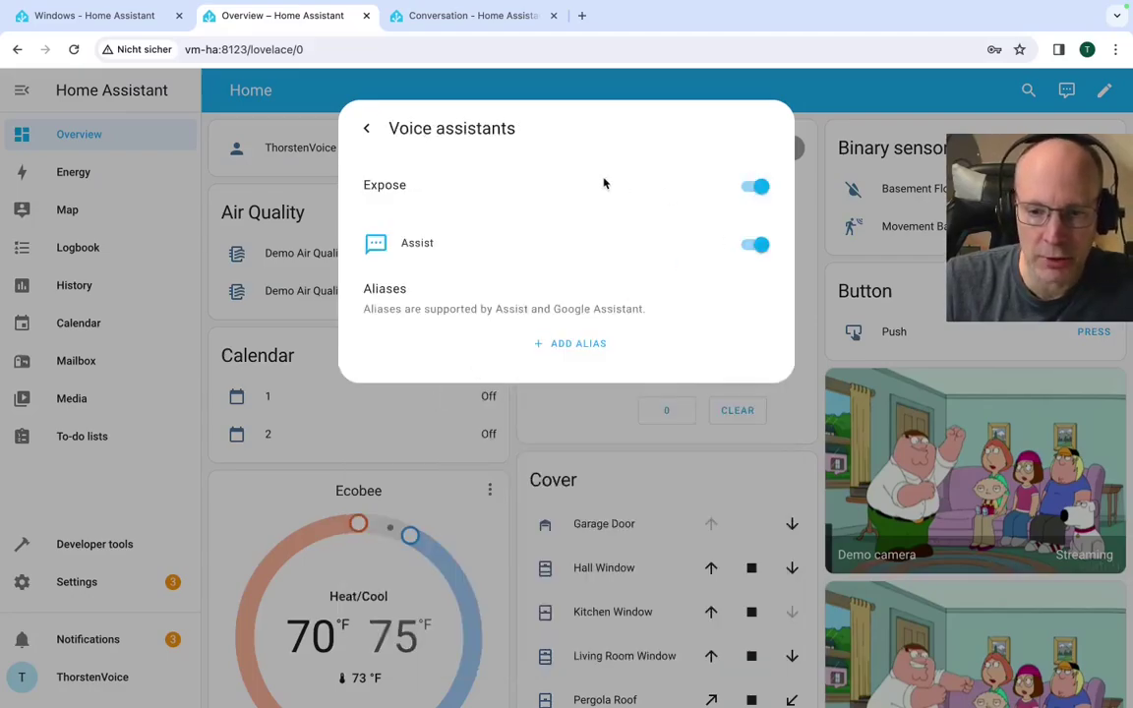
pyautogui.click(368, 133)
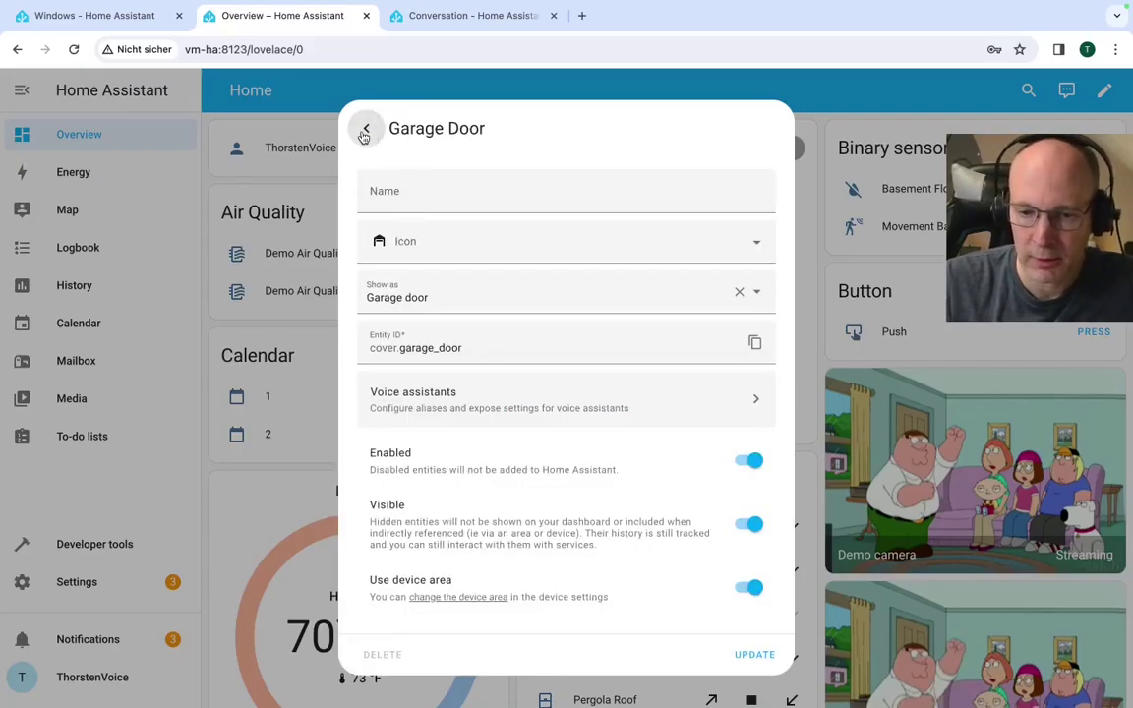
pyautogui.click(366, 131)
pyautogui.click(365, 130)
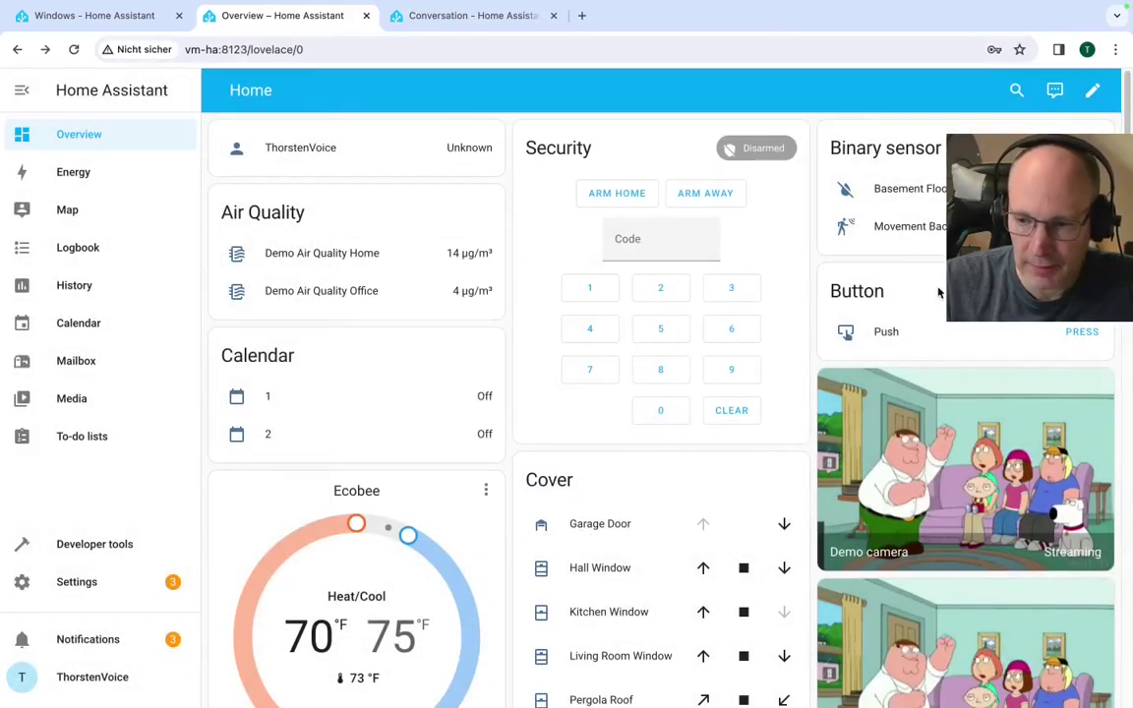
# Step: Open the Assist chat, dismiss it to scroll the dashboard, then reopen Assist
pyautogui.click(1055, 91)
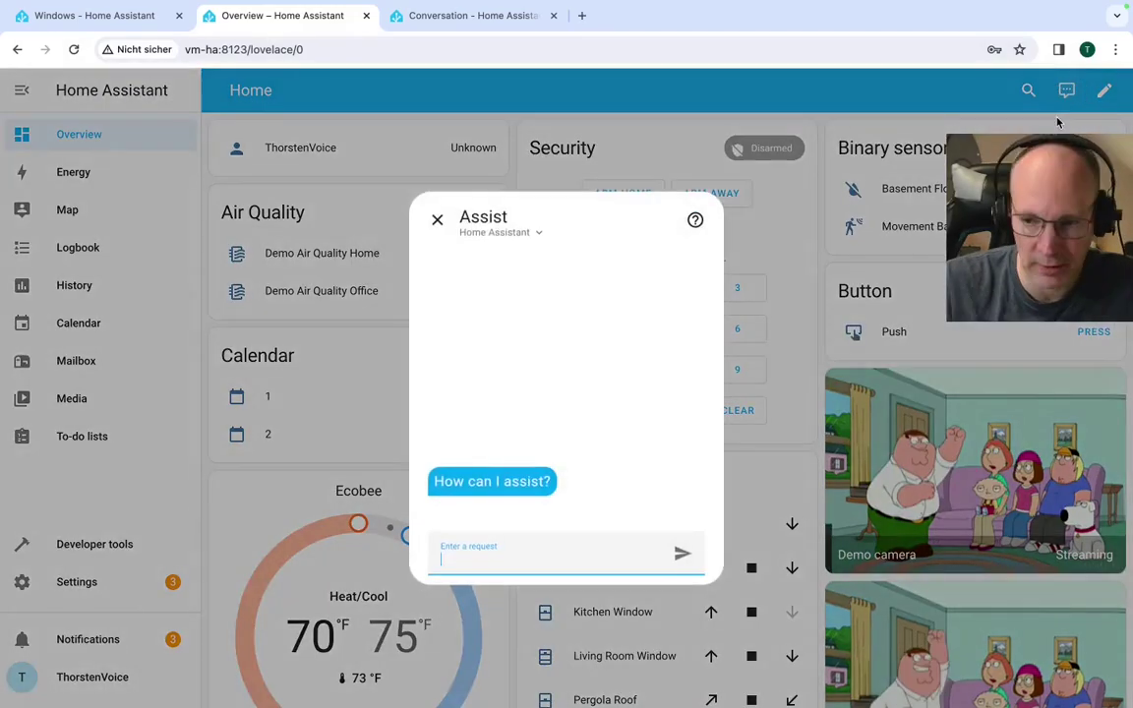
pyautogui.click(430, 226)
pyautogui.scroll(-3, 605, 367)
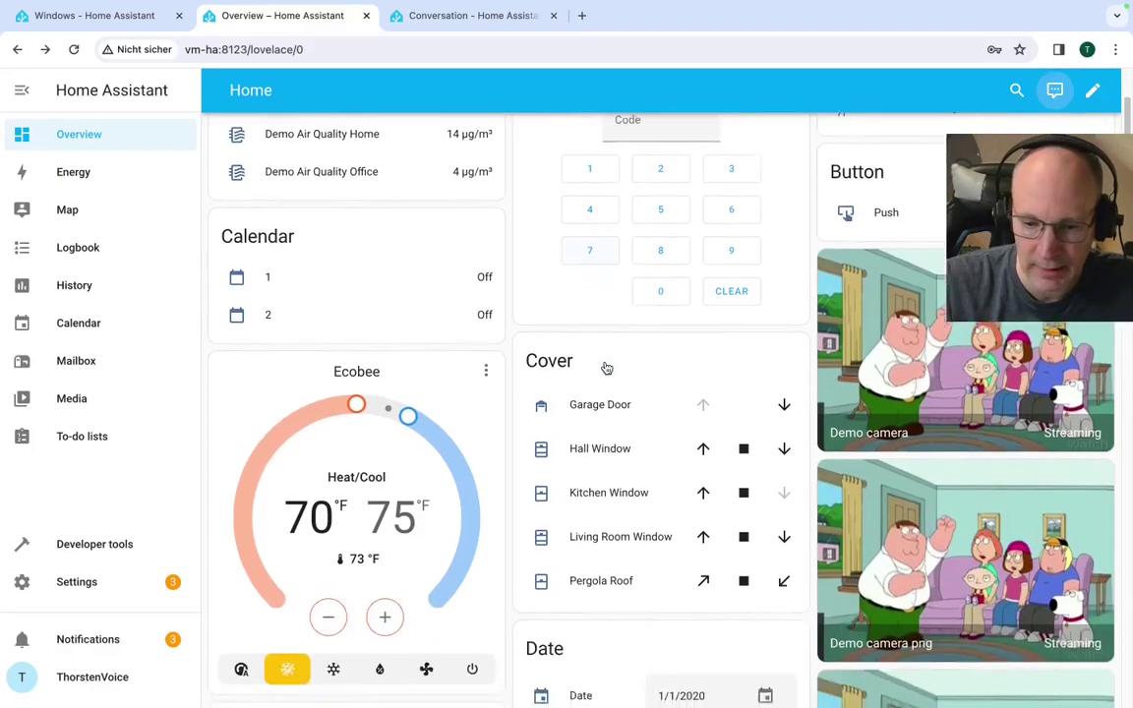
pyautogui.scroll(-1, 607, 368)
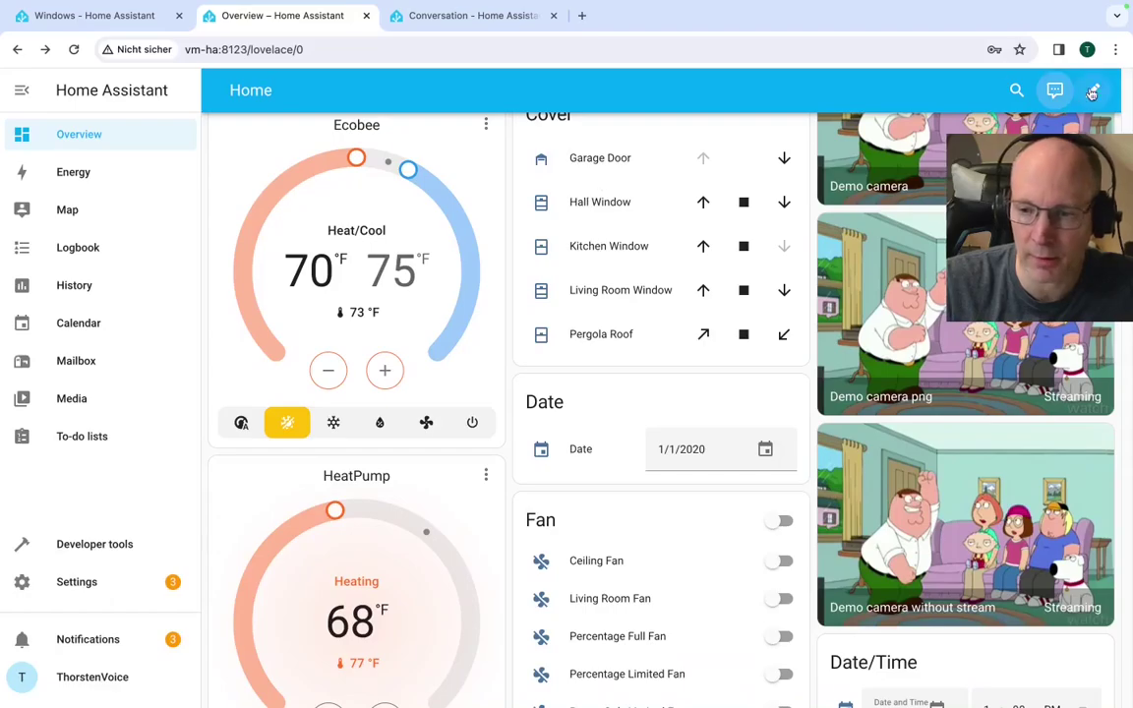
pyautogui.click(1056, 91)
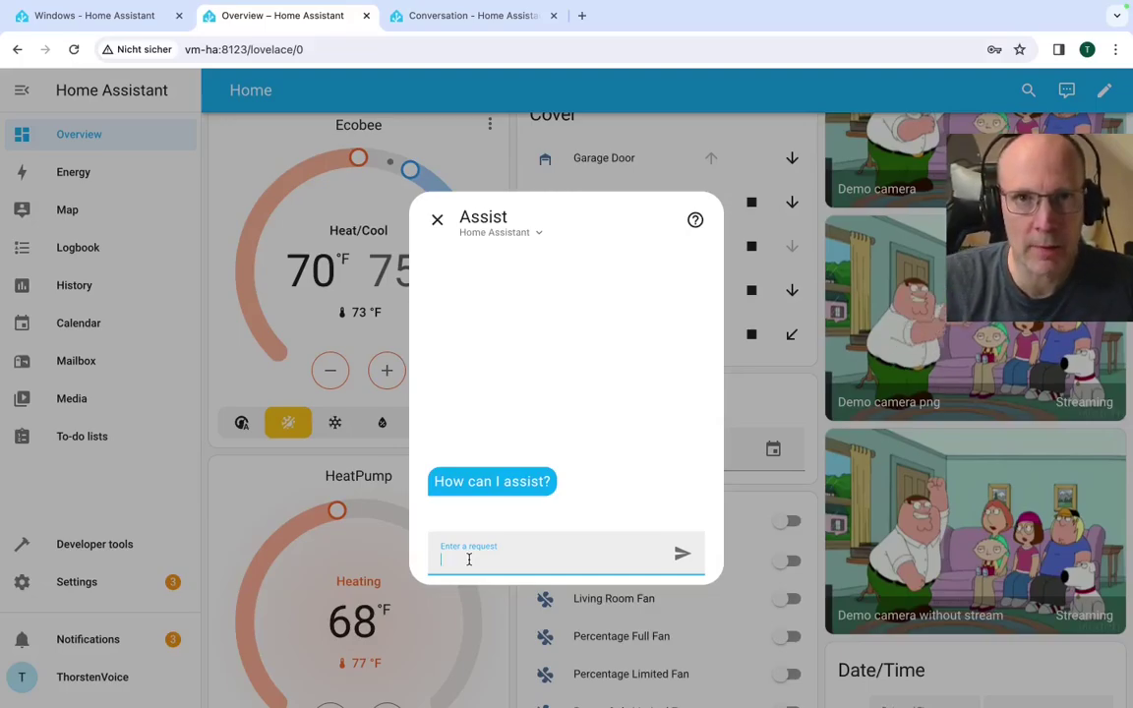
# Step: Send Assist 'turn on garage door', then a nonsense device request, then 'turn on garage door' again
pyautogui.write('tur')
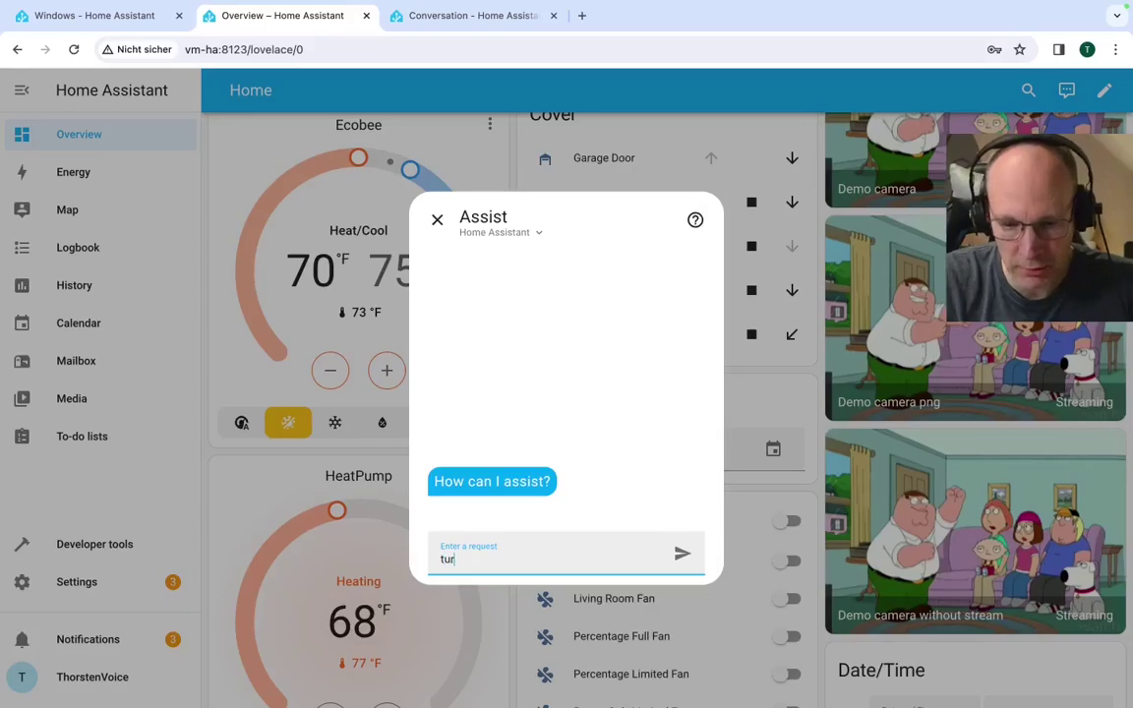
pyautogui.write('n on gar')
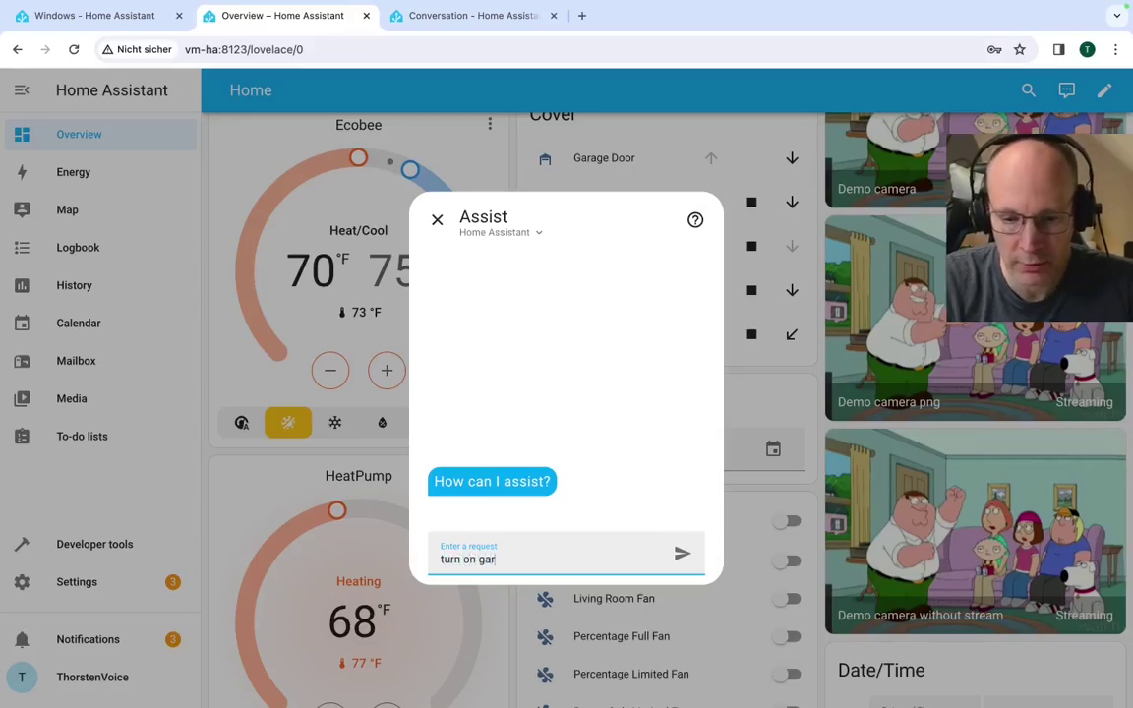
pyautogui.write('age door')
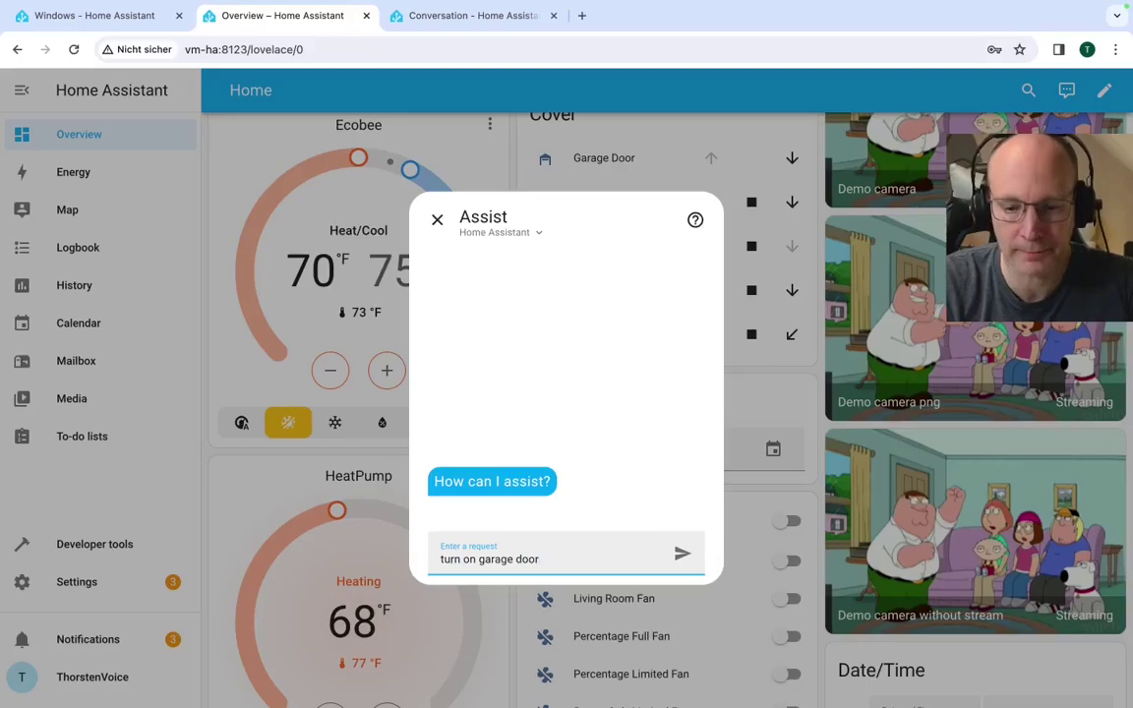
pyautogui.press('Return')
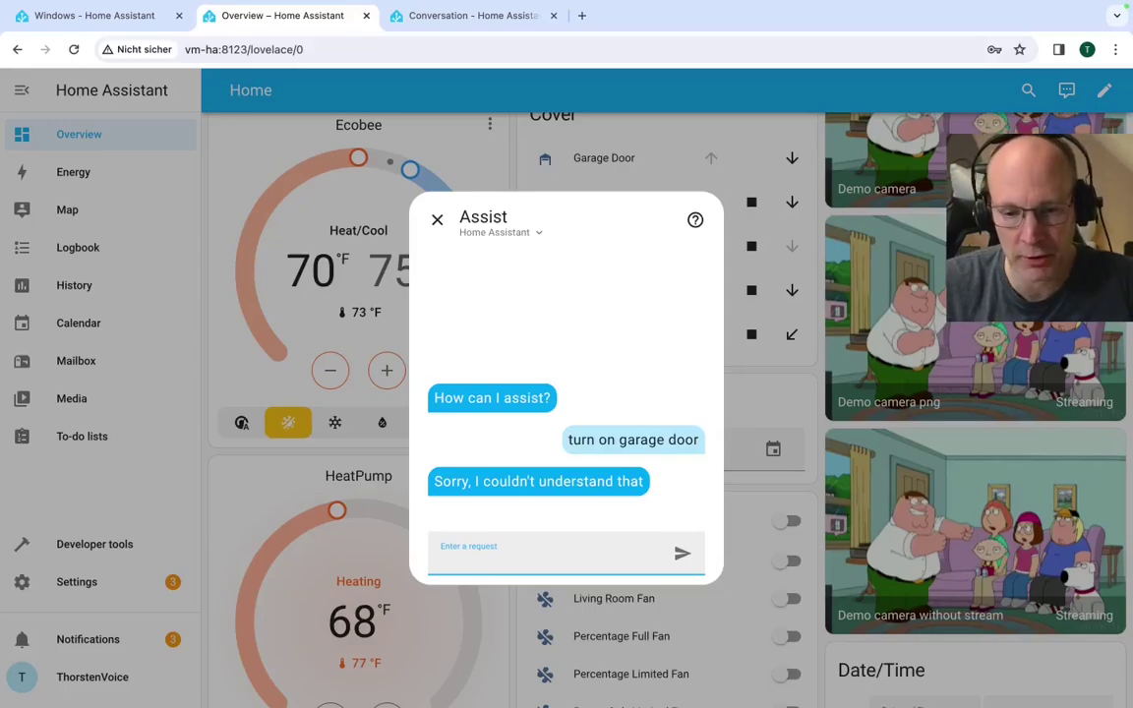
pyautogui.write('urn ')
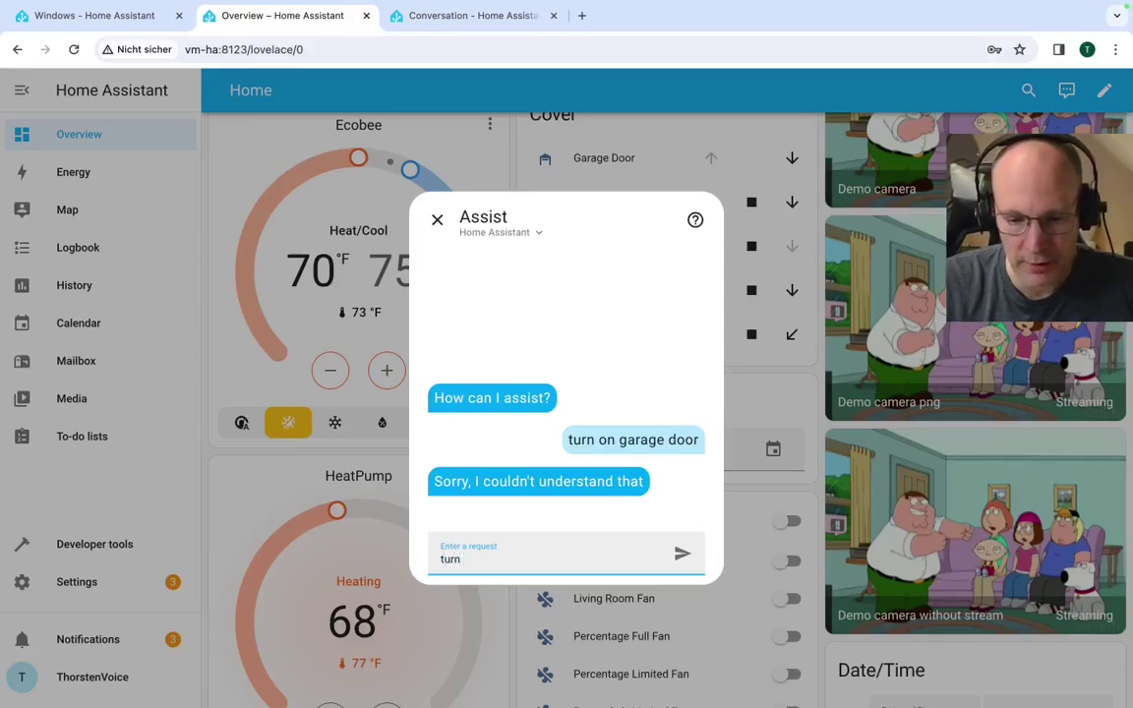
pyautogui.write('on dfgldfjgldfkjg')
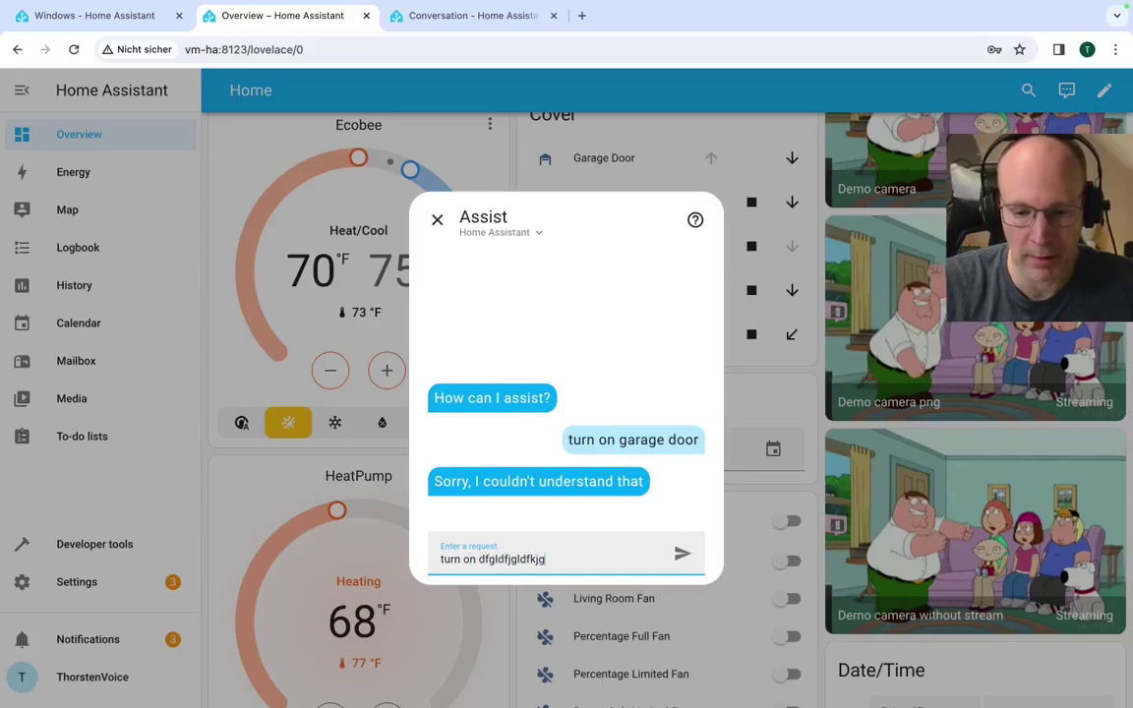
pyautogui.press('Return')
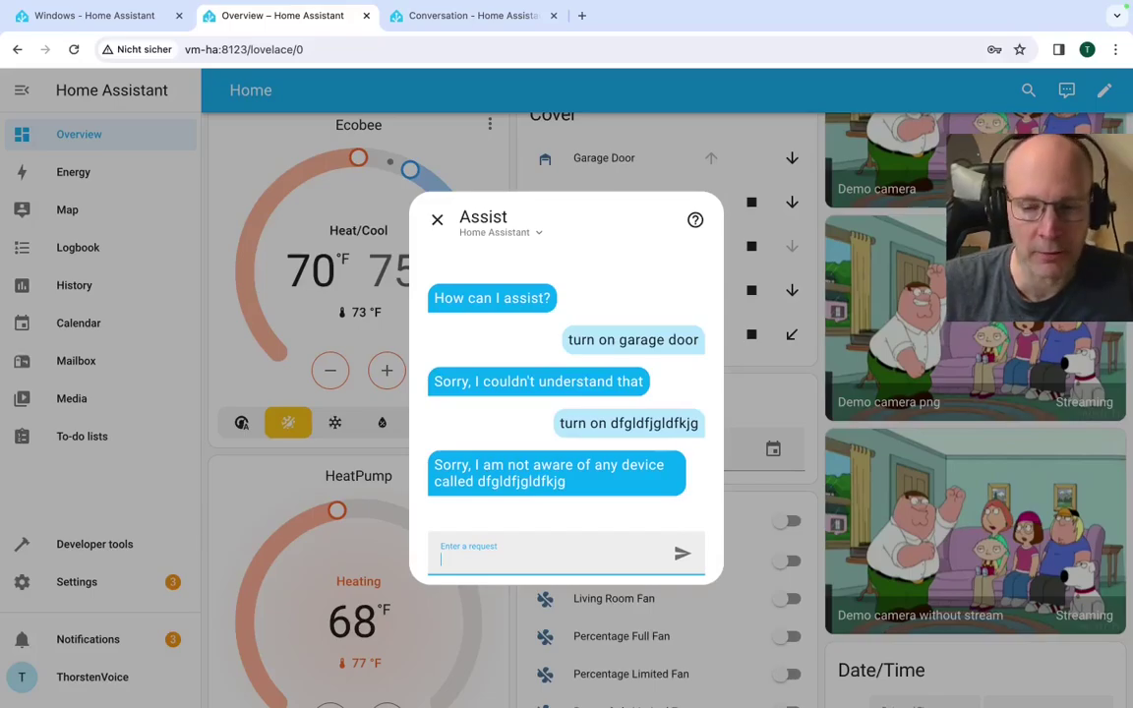
pyautogui.write('turn on ')
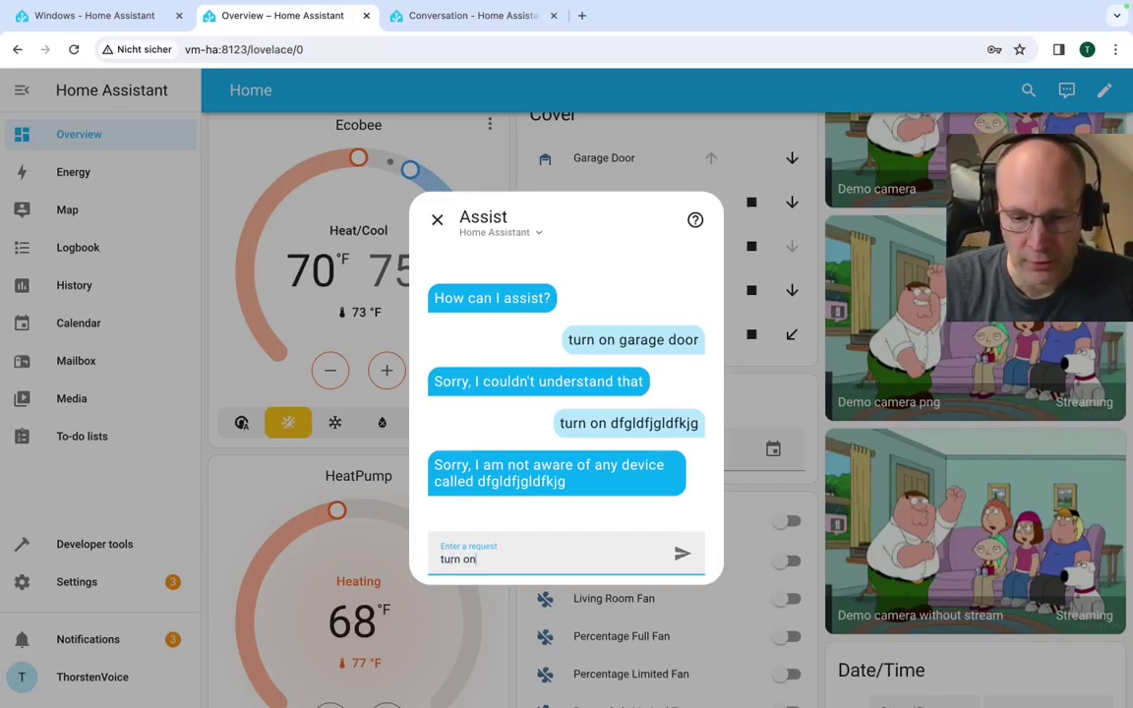
pyautogui.write('garage door')
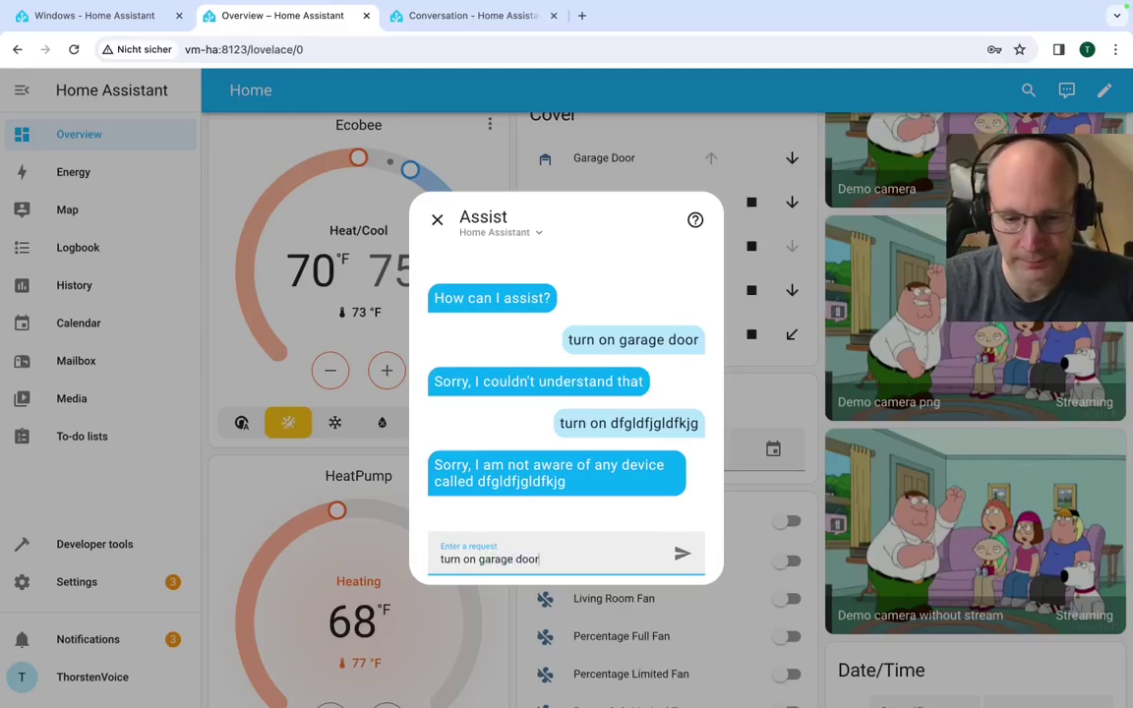
pyautogui.press('Return')
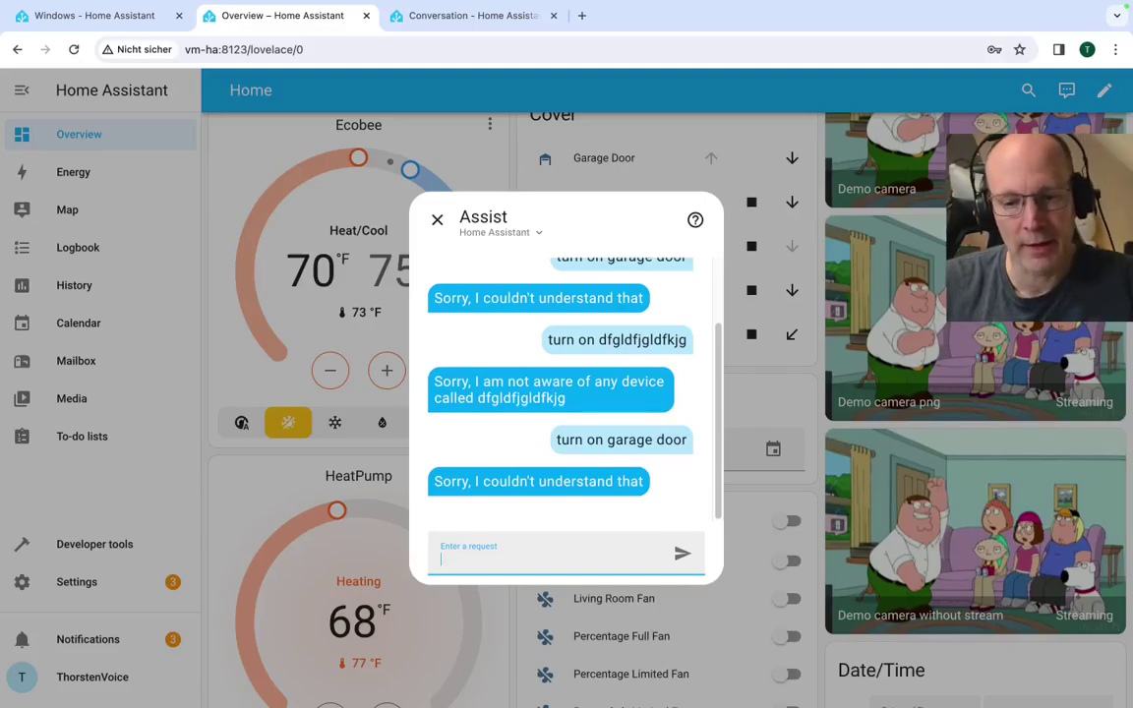
# Step: Close the Assist chat and go to Settings > Voice assistants
pyautogui.click(437, 221)
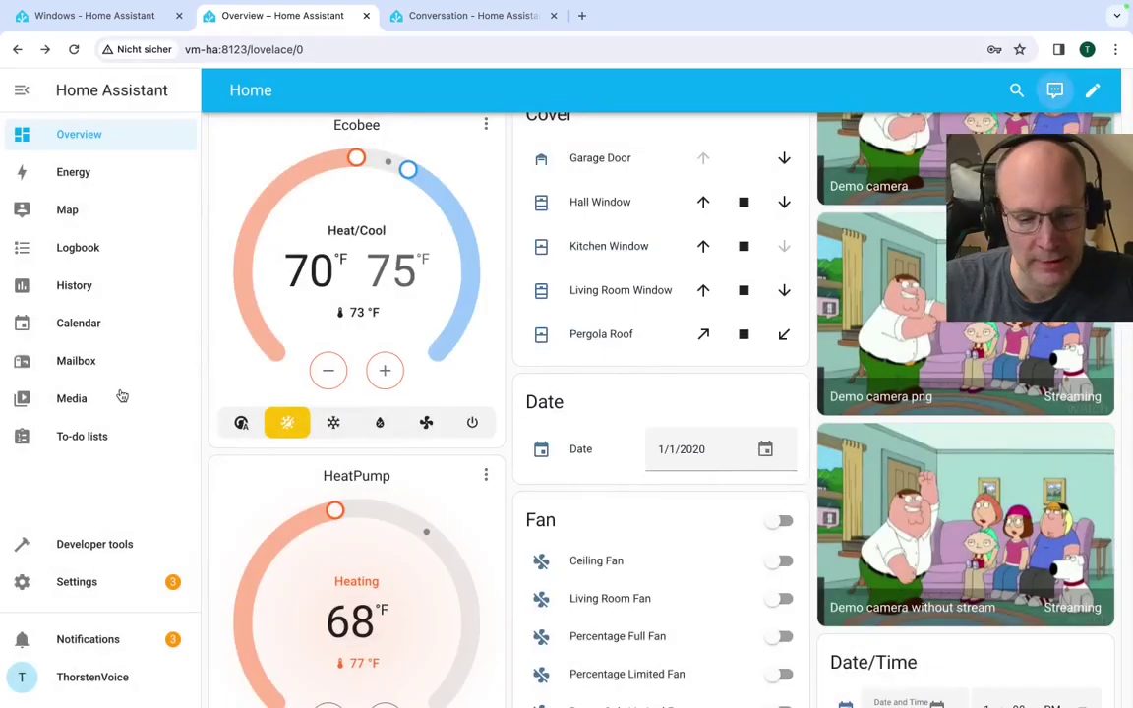
pyautogui.click(94, 584)
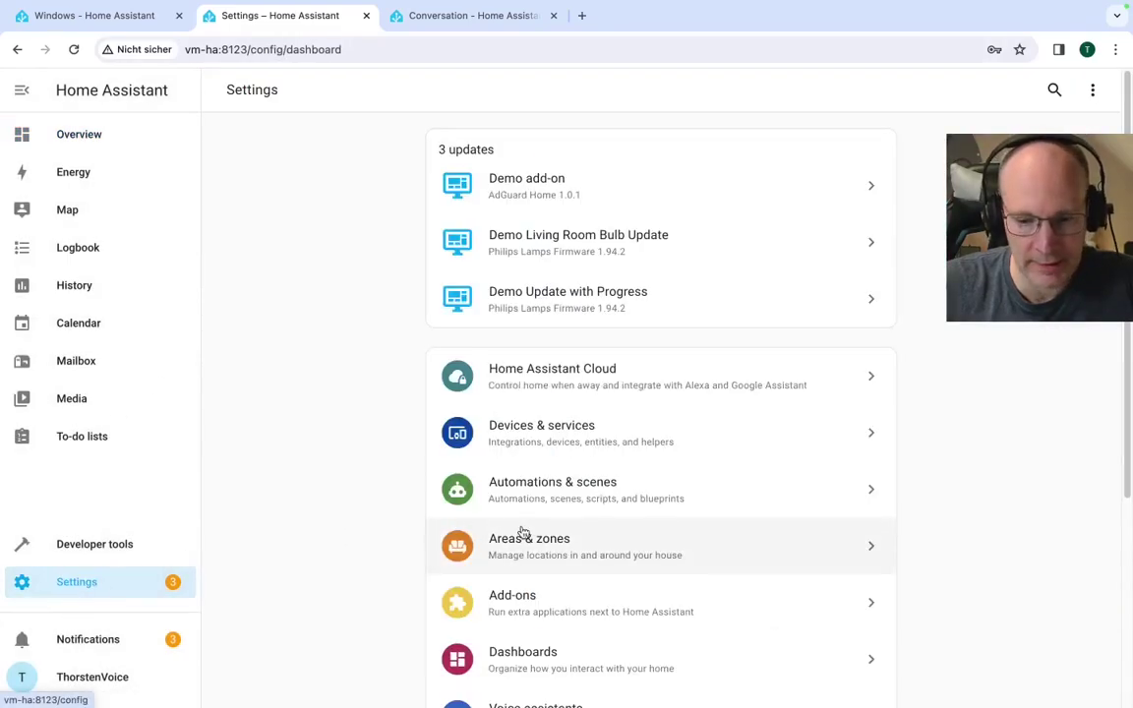
pyautogui.scroll(-3, 528, 534)
pyautogui.click(529, 415)
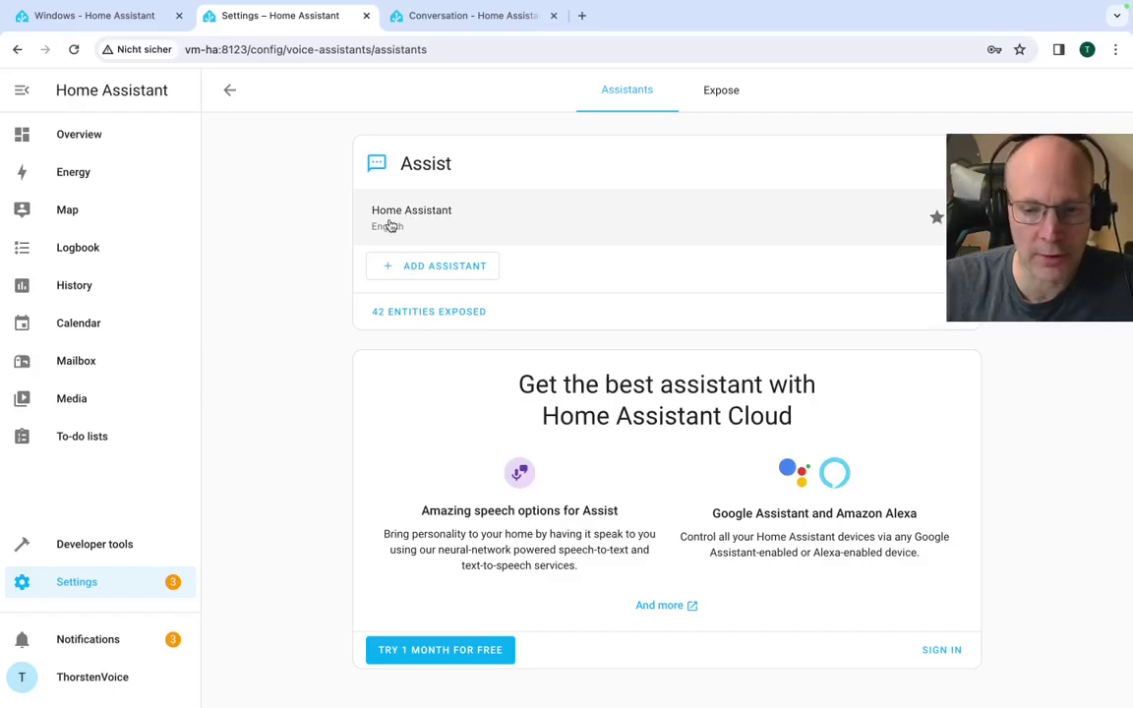
# Step: Review the Home Assistant assistant's Conversation agent and Language settings, then close its configuration
pyautogui.click(420, 223)
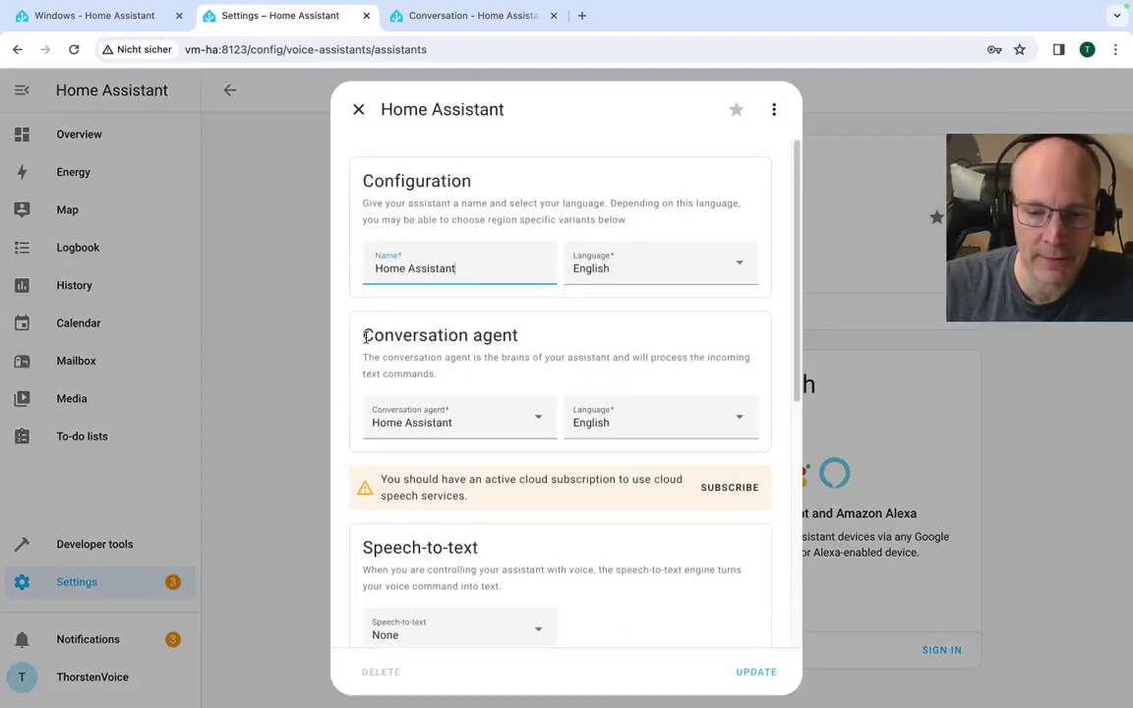
pyautogui.moveTo(364, 335); pyautogui.dragTo(533, 336)
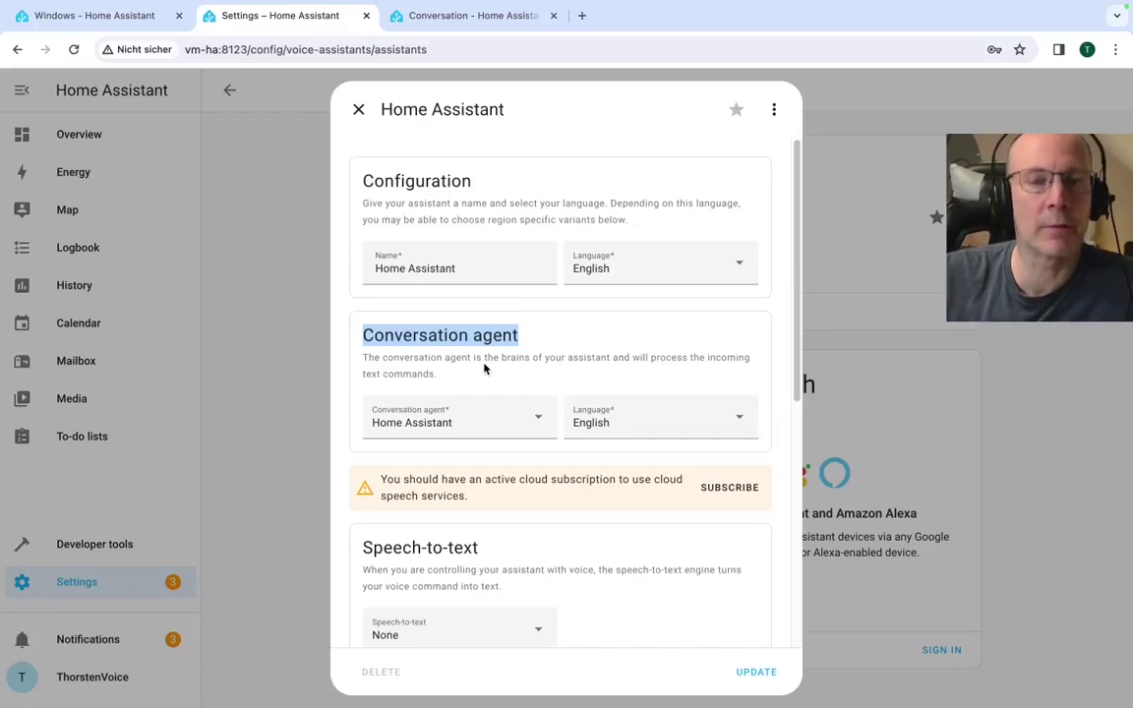
pyautogui.click(359, 111)
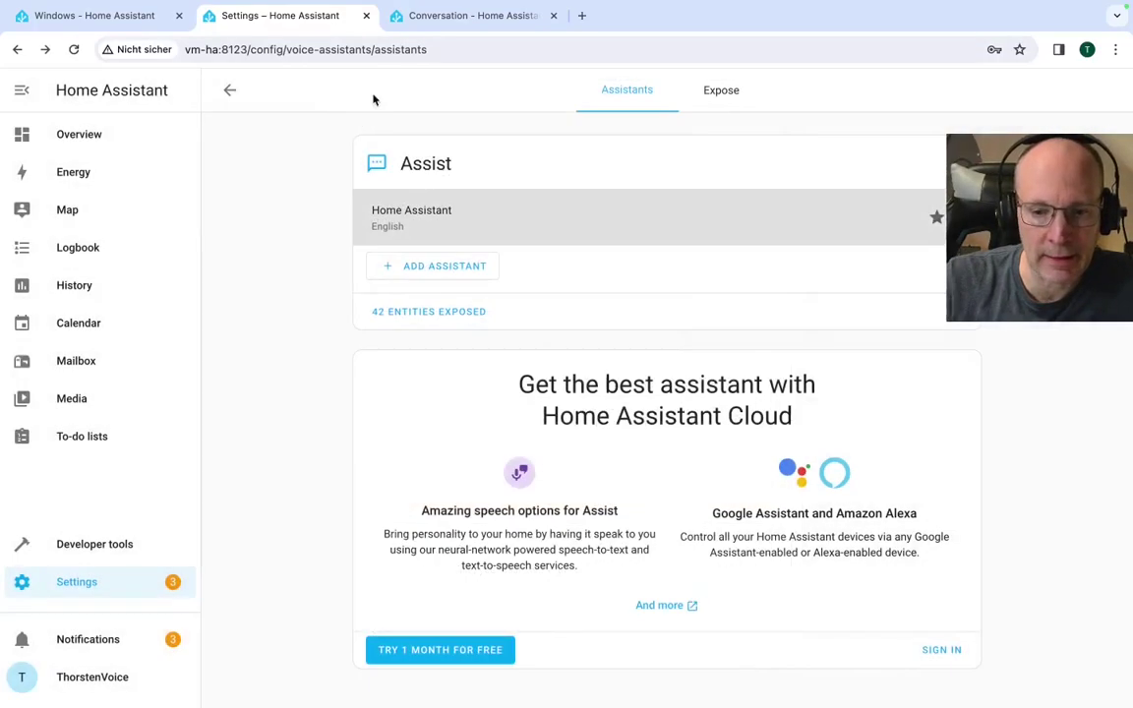
# Step: In the Conversation docs, find Default sentences and follow the 'community contributed sentences' link to GitHub
pyautogui.click(466, 16)
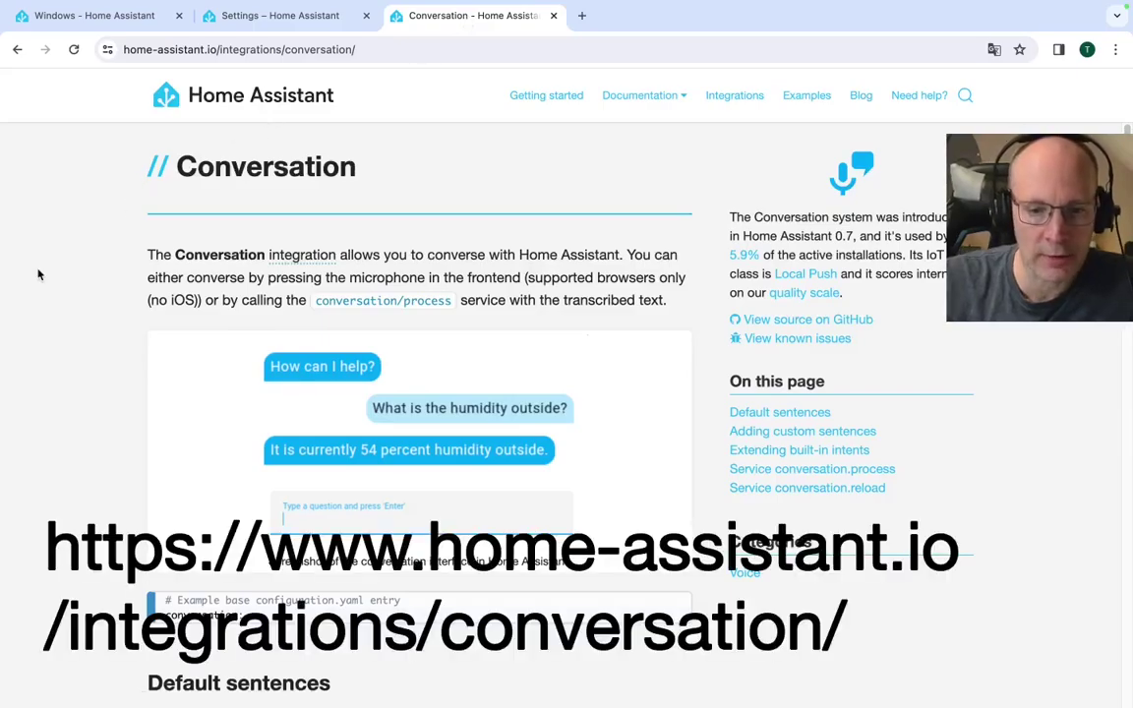
pyautogui.doubleClick(212, 254)
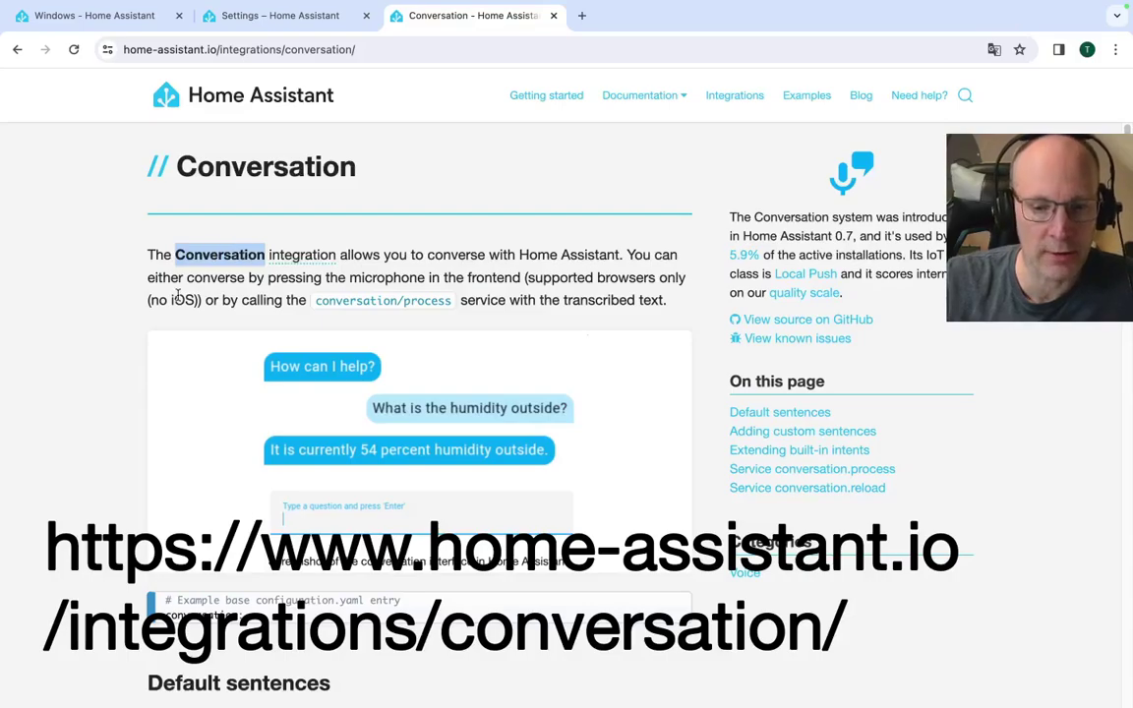
pyautogui.click(147, 303)
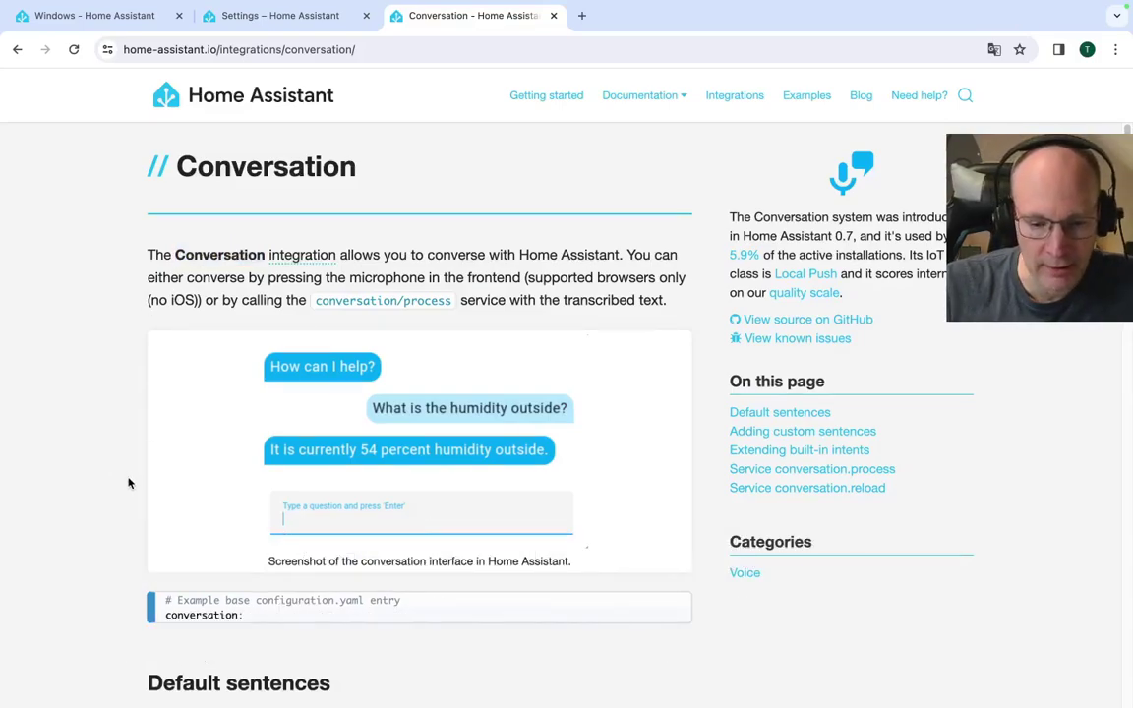
pyautogui.scroll(-4, 128, 482)
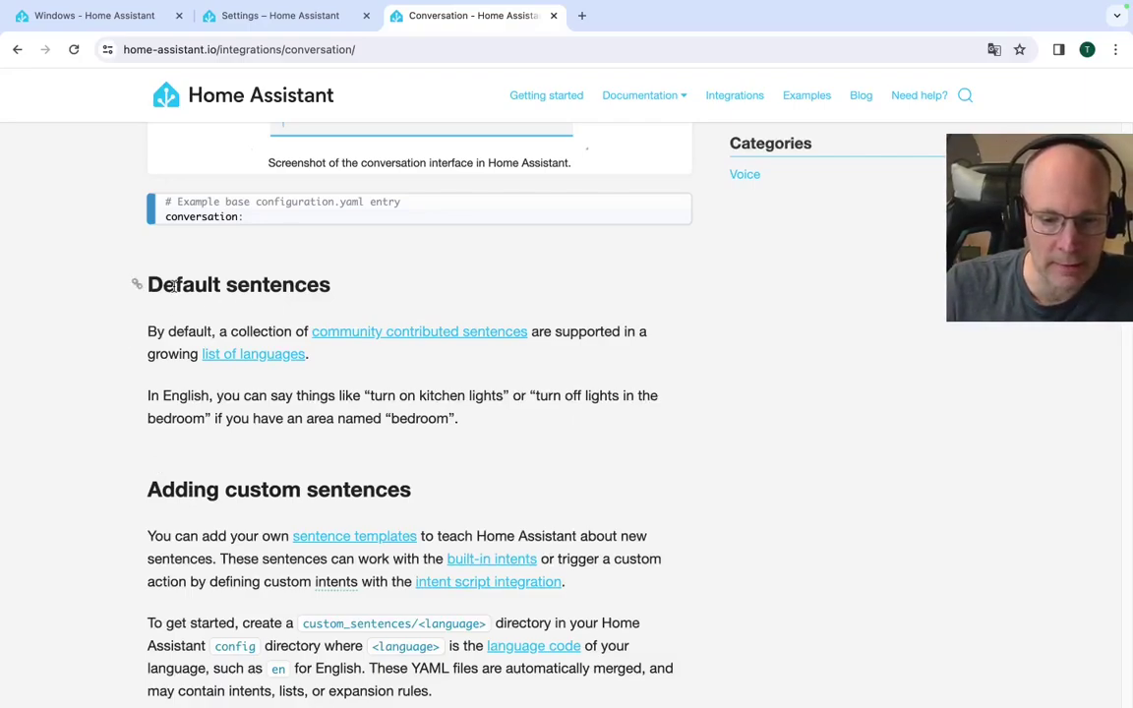
pyautogui.moveTo(175, 285); pyautogui.dragTo(283, 287)
pyautogui.click(277, 286)
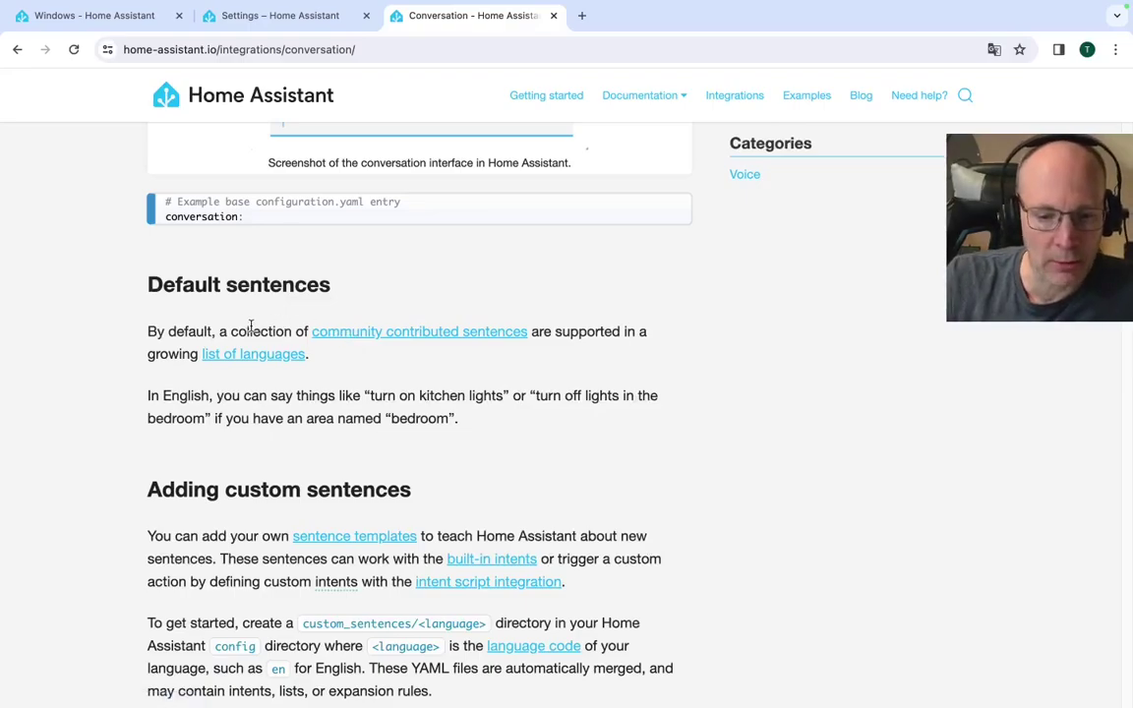
pyautogui.click(431, 336)
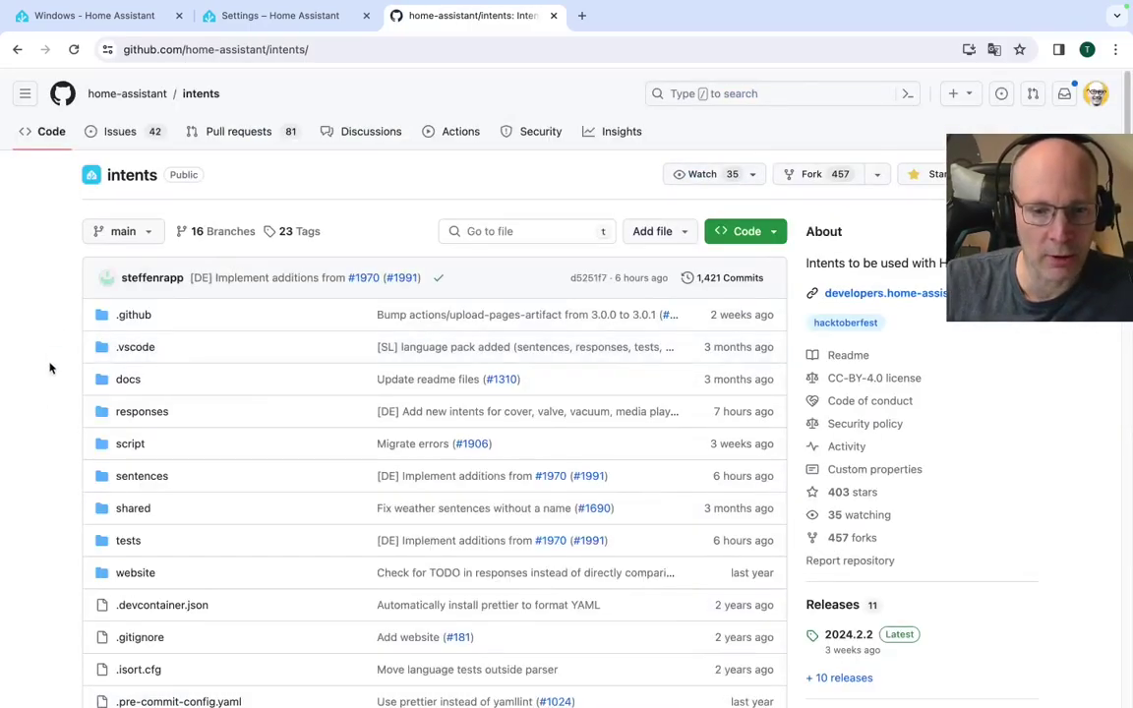
# Step: Open sentences/en/cover_HassTurnOn.yaml in the home-assistant/intents repository
pyautogui.click(143, 477)
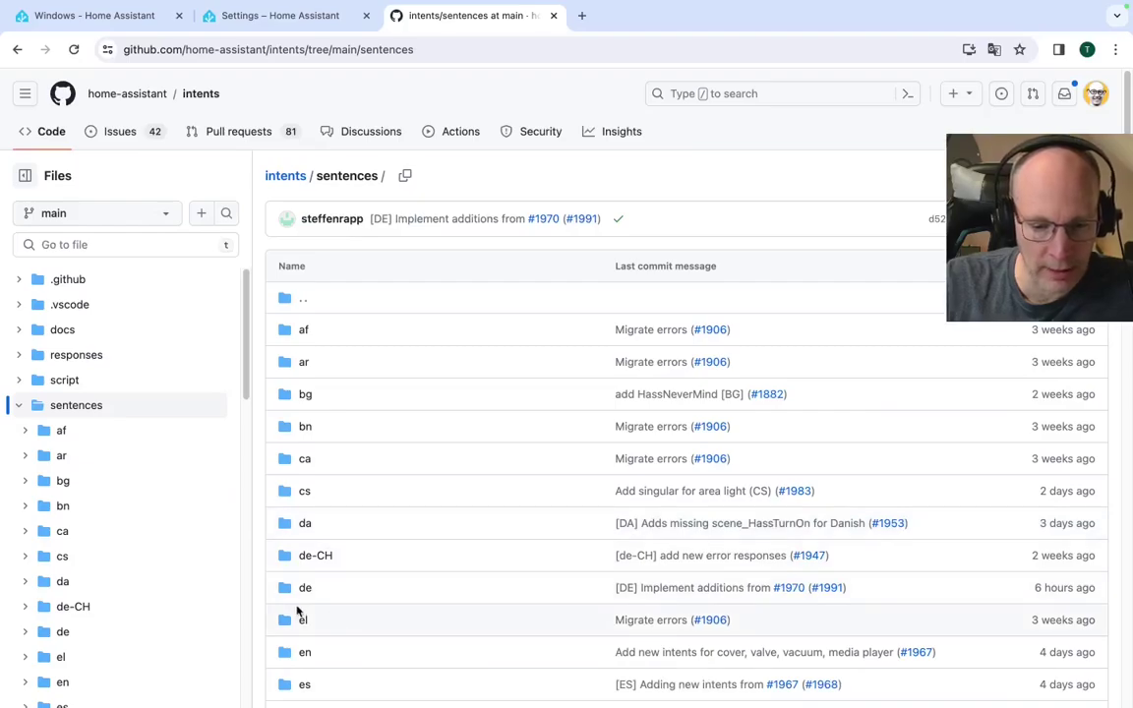
pyautogui.scroll(-1, 349, 641)
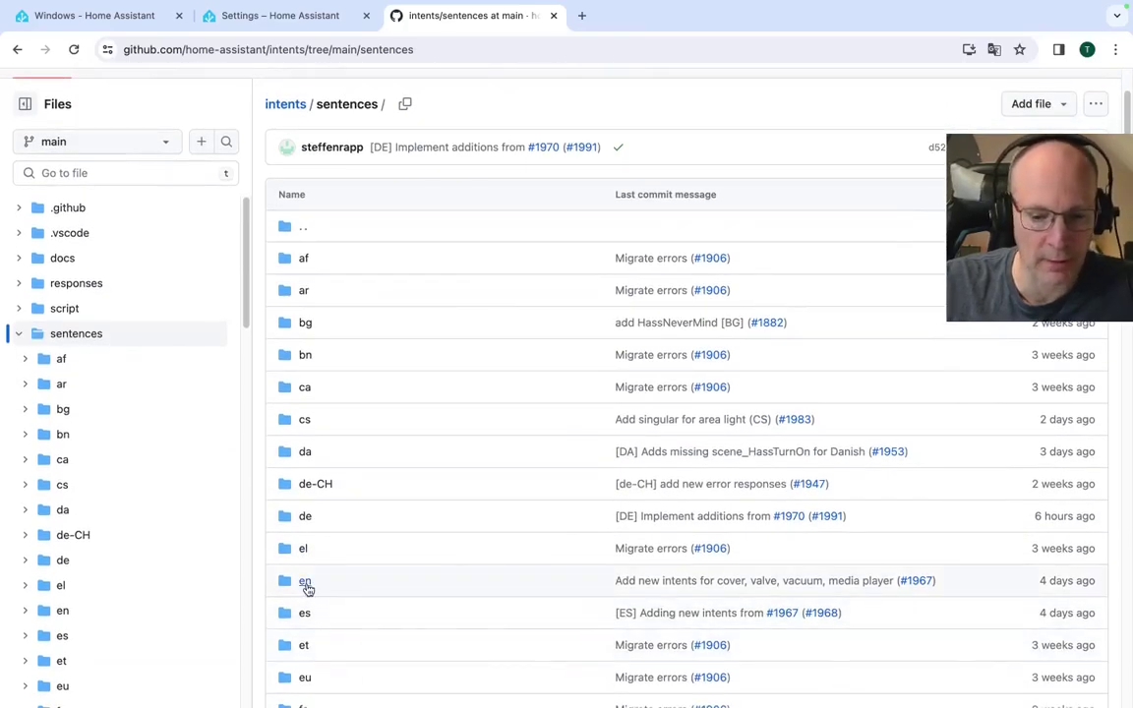
pyautogui.click(306, 586)
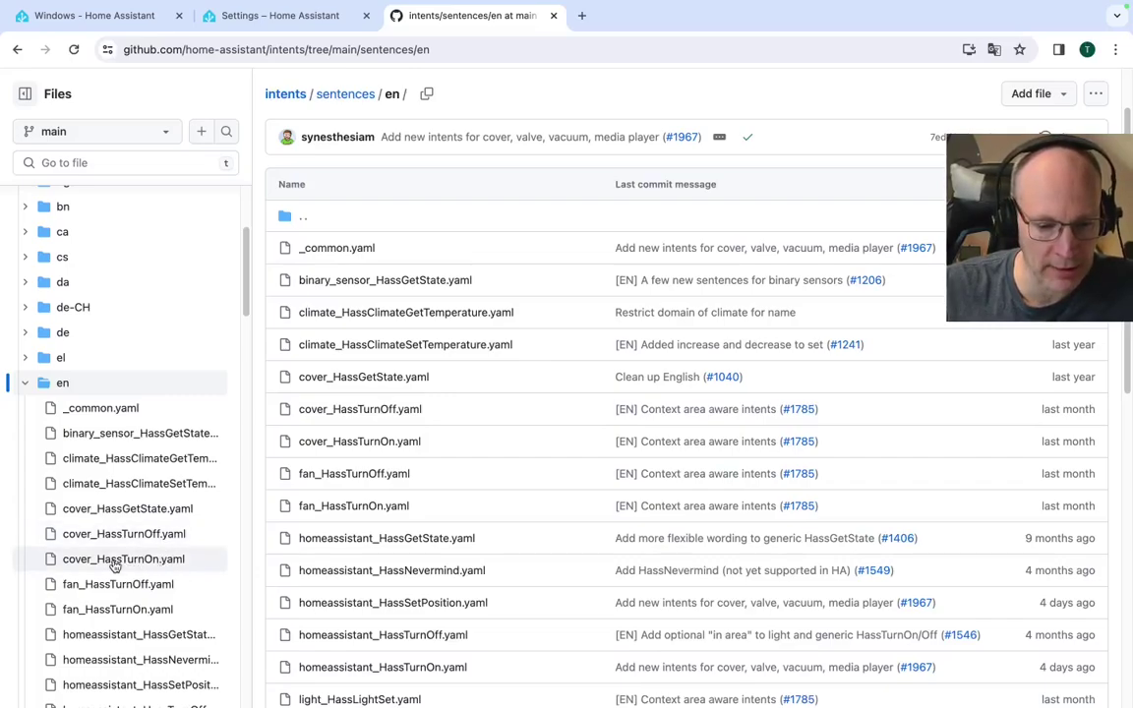
pyautogui.click(114, 562)
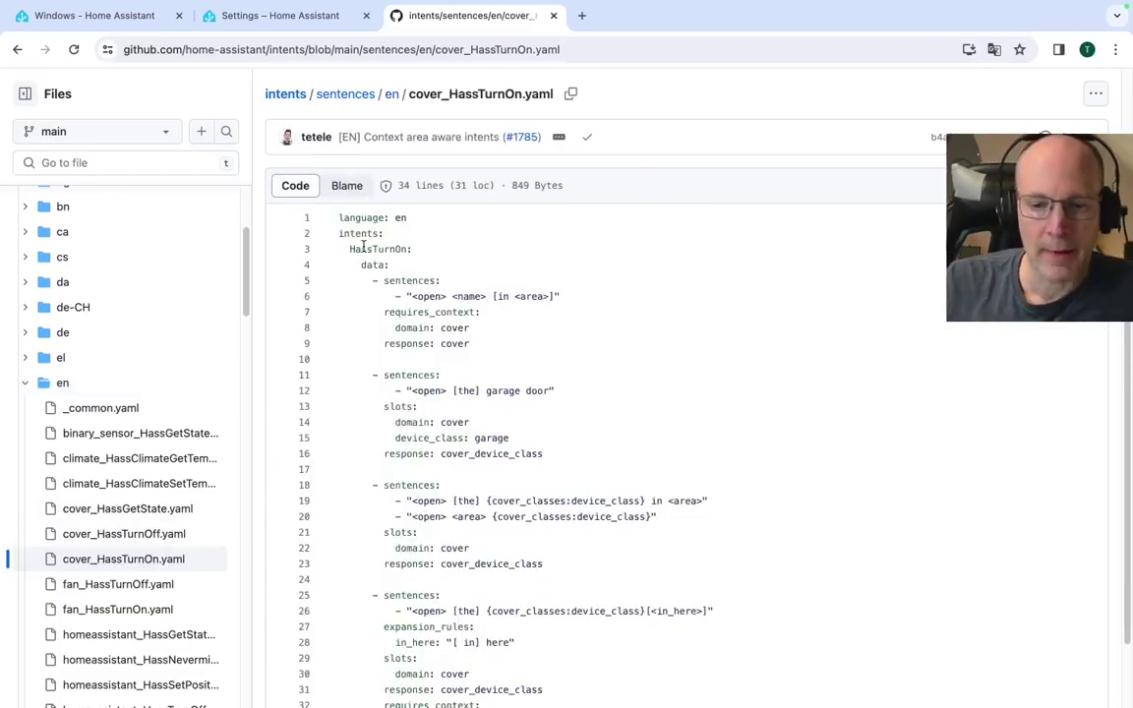
# Step: Highlight the generic open sentence on line 6 and the '<open> [the] garage door' template on line 12
pyautogui.moveTo(396, 296); pyautogui.dragTo(573, 297)
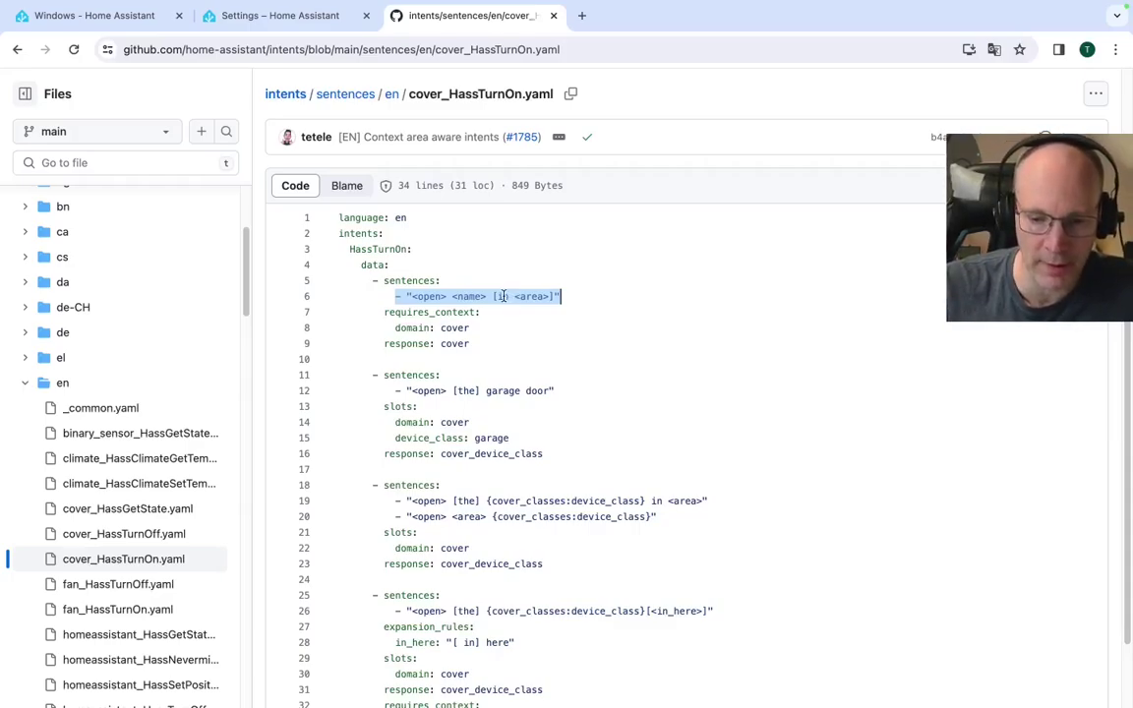
pyautogui.click(407, 390)
pyautogui.moveTo(407, 390); pyautogui.dragTo(551, 391)
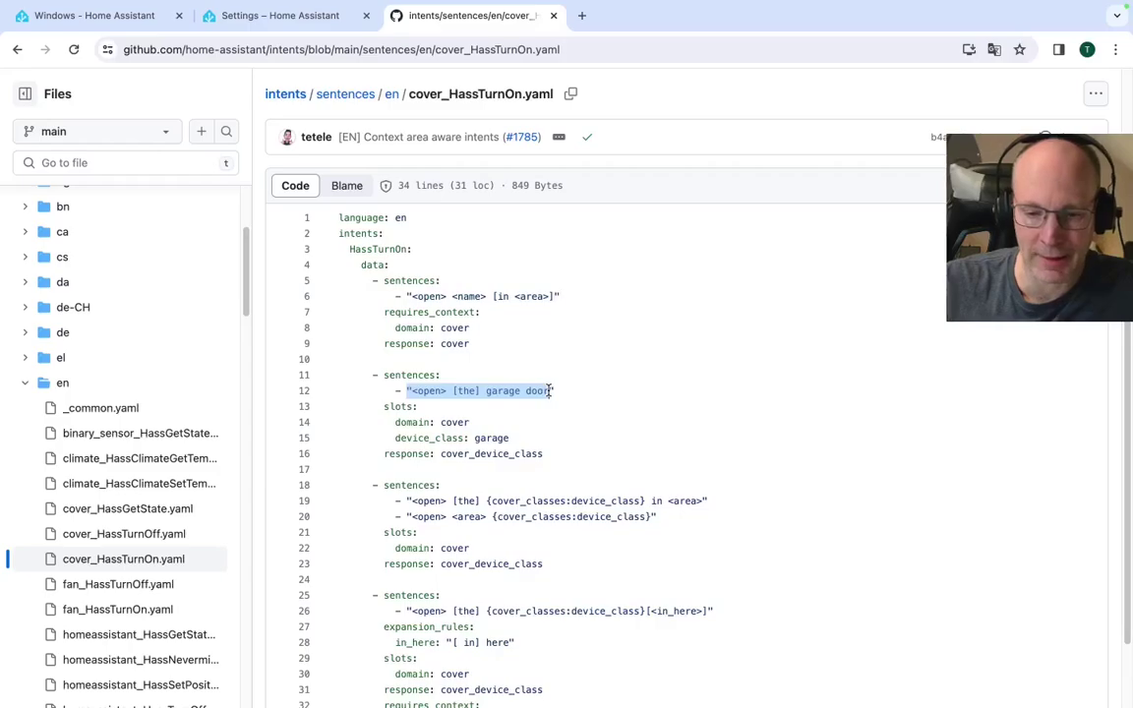
pyautogui.click(444, 392)
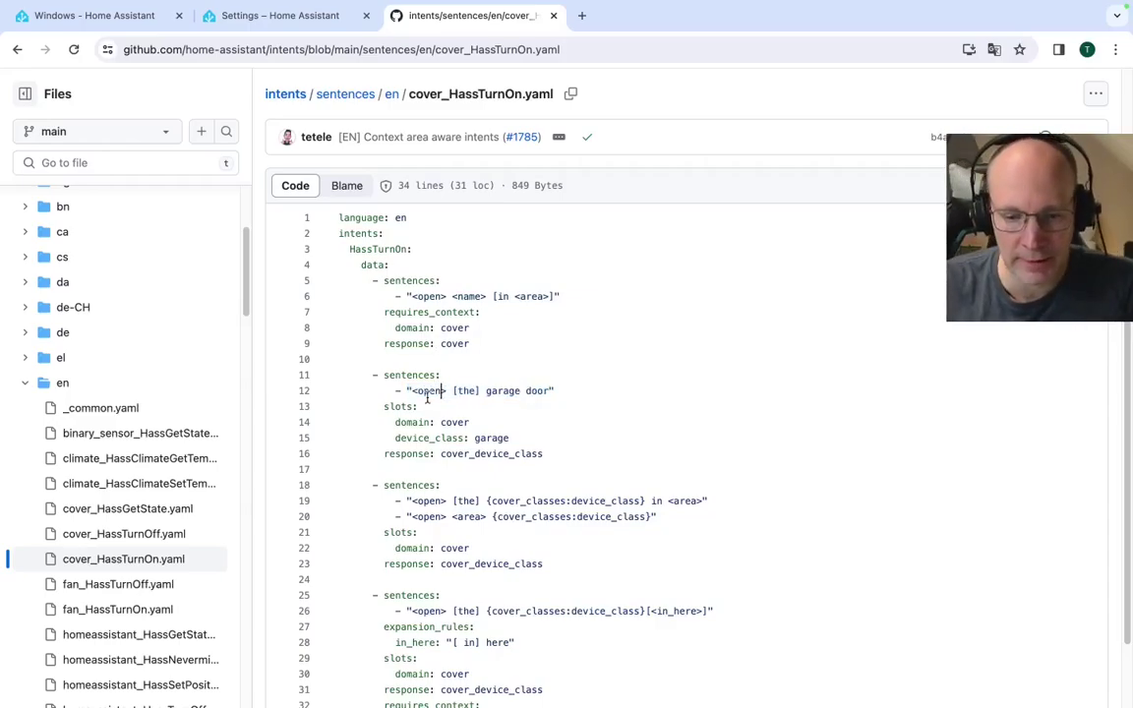
# Step: Switch back to Home Assistant, go to the Overview dashboard, and reopen the Assist chat
pyautogui.click(317, 25)
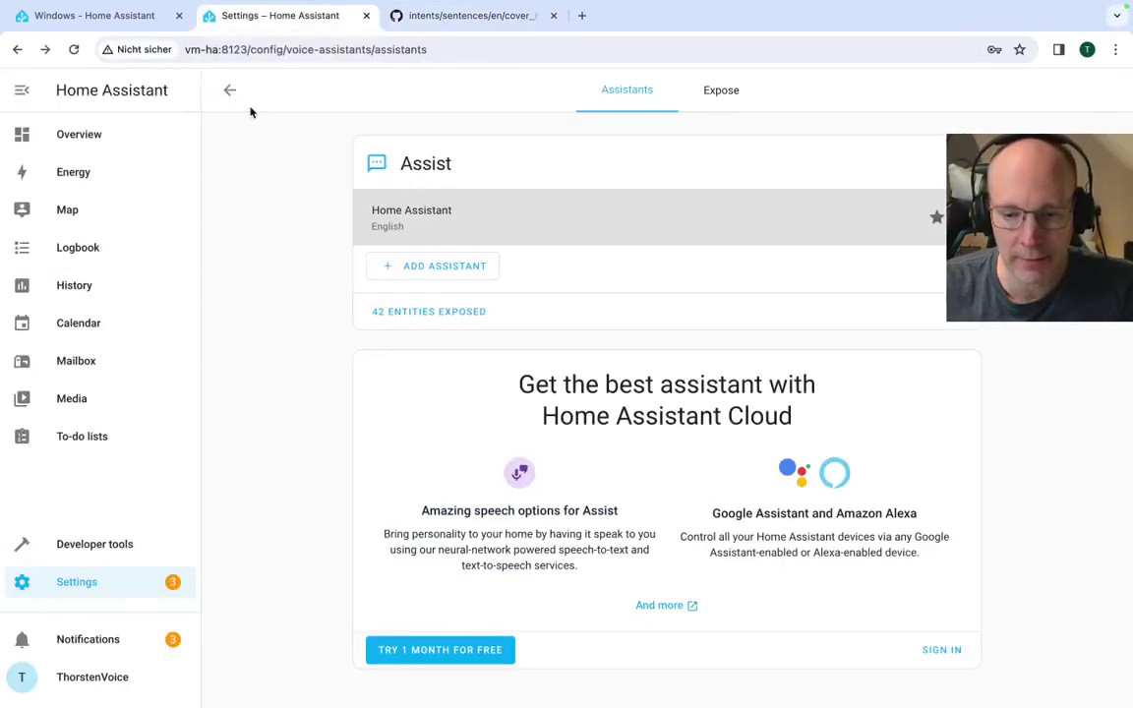
pyautogui.click(98, 138)
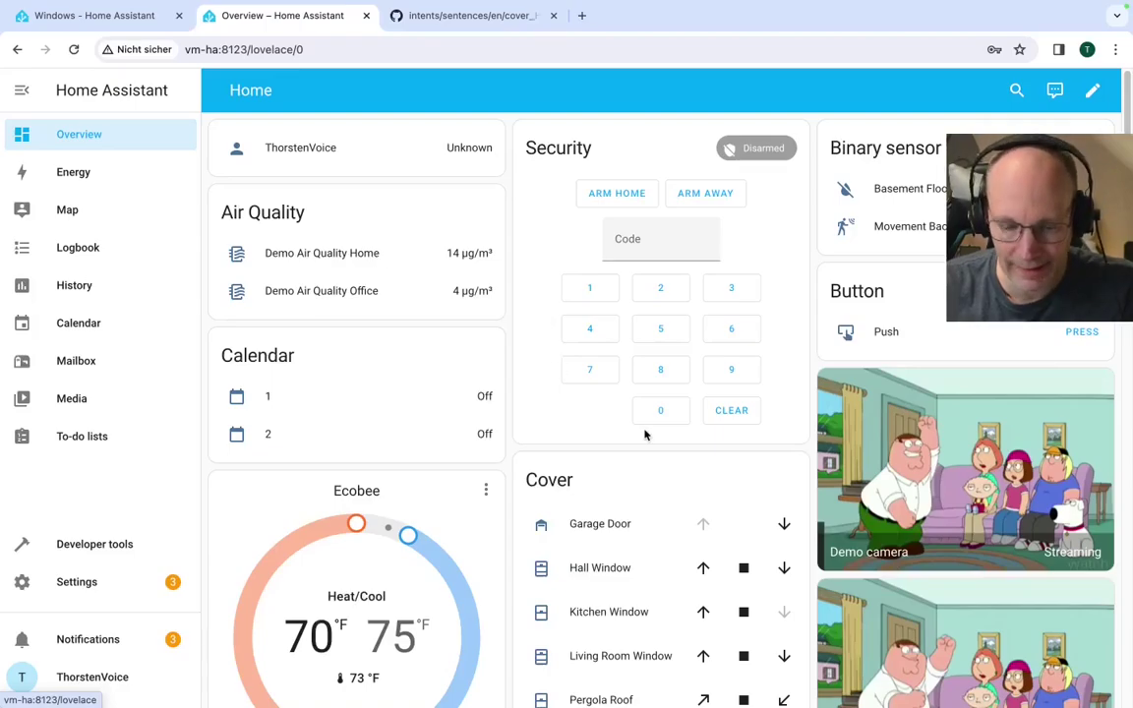
pyautogui.scroll(-3, 645, 434)
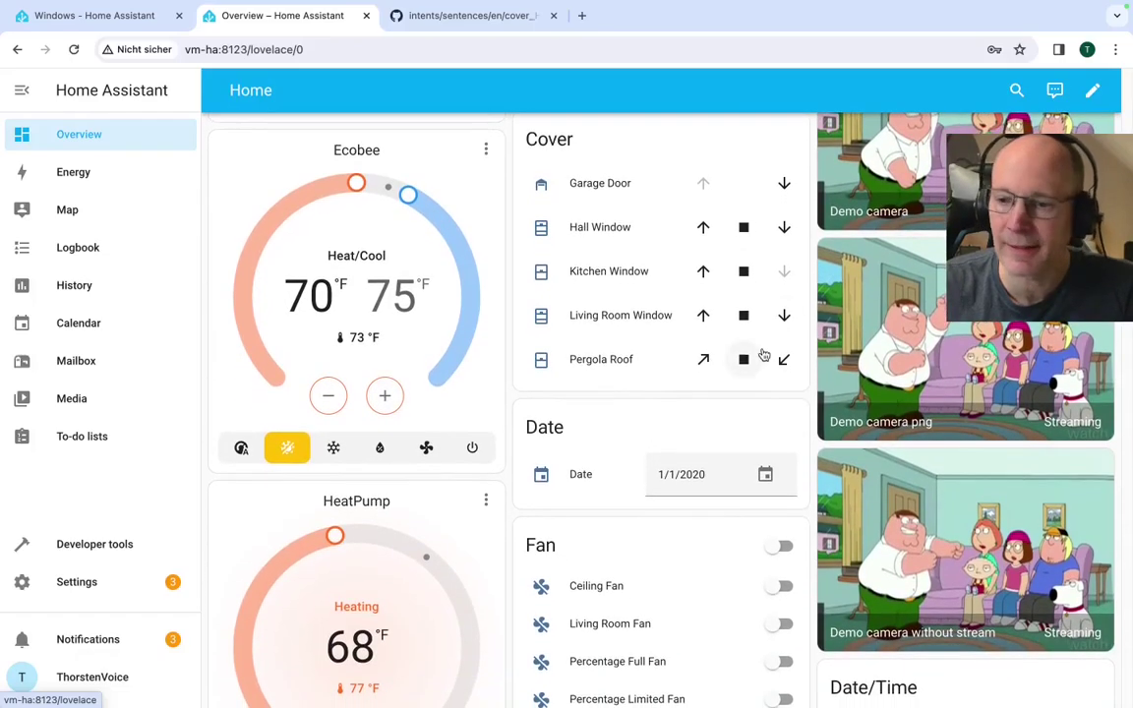
pyautogui.click(1055, 91)
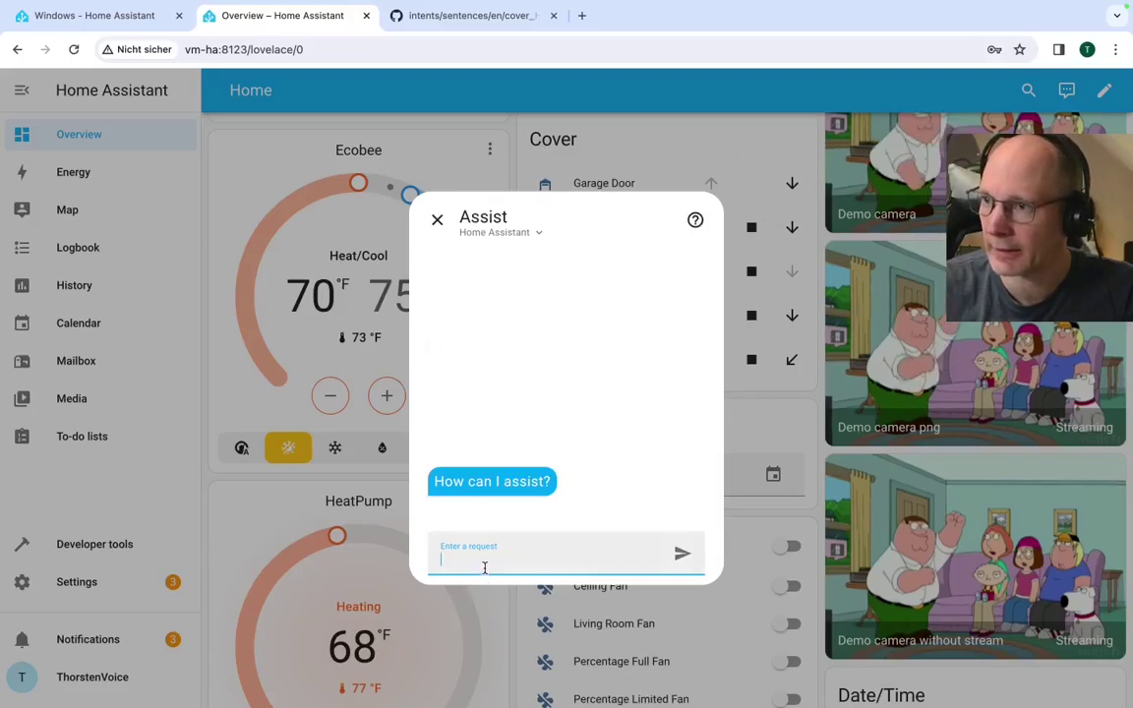
# Step: Send Assist 'close the garage door' (reply Closed), then 'open garage door' (reply Opened)
pyautogui.write('cl')
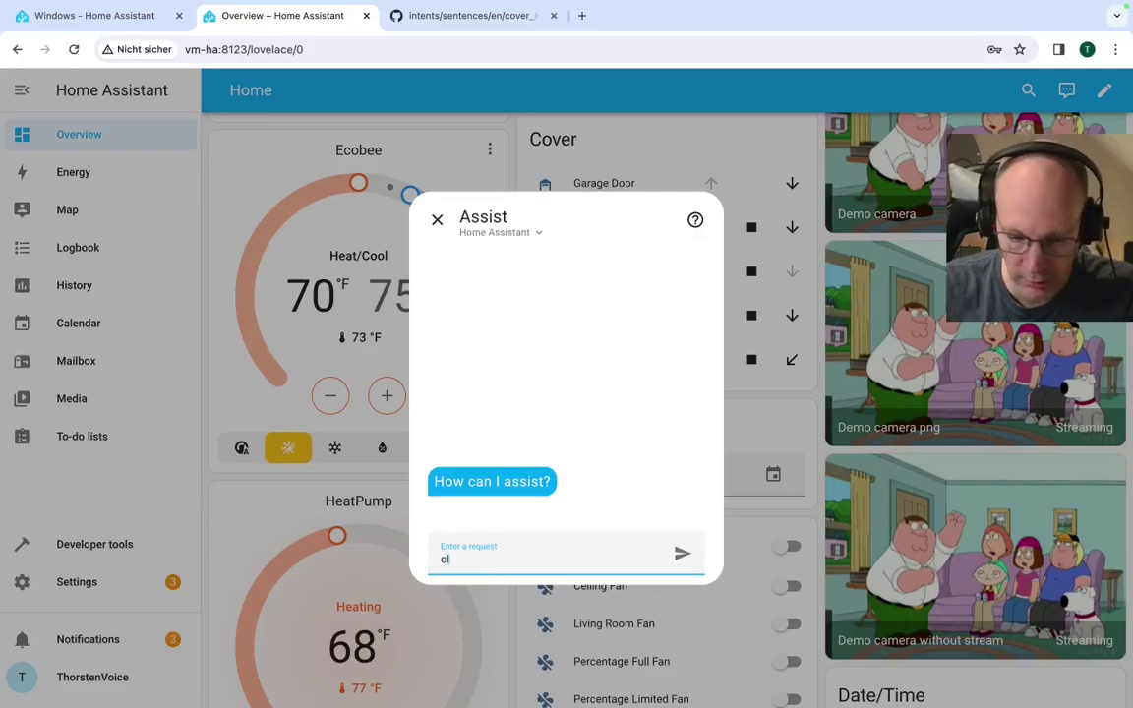
pyautogui.write('ose the gar')
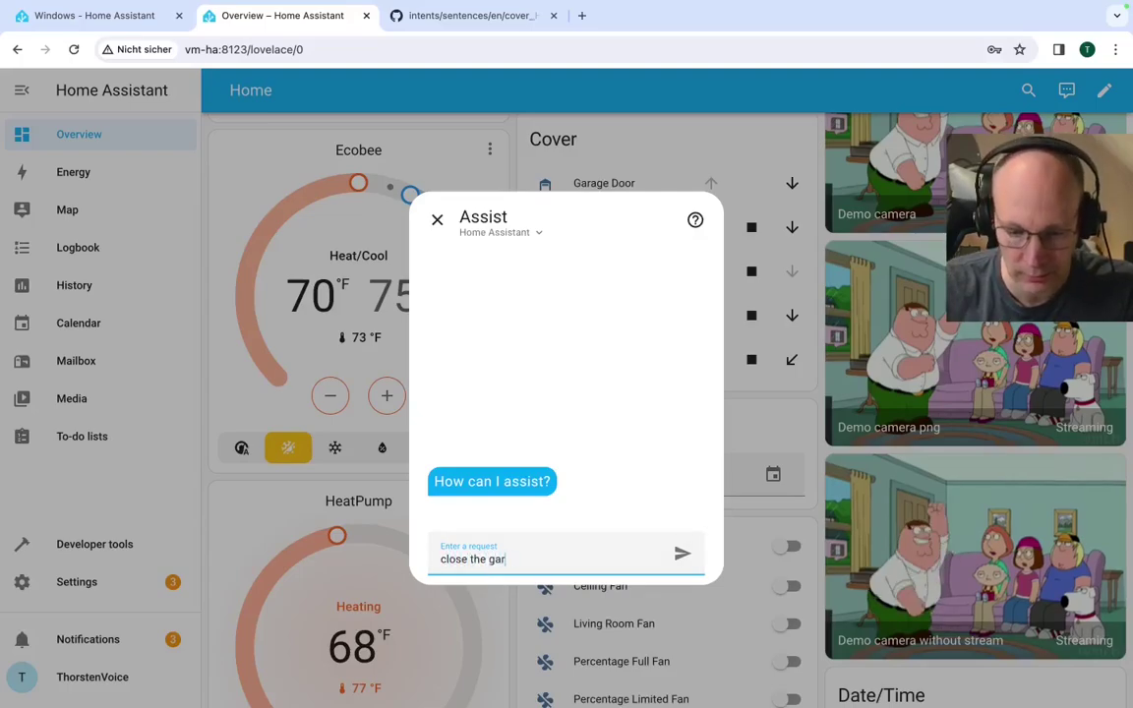
pyautogui.write('age door')
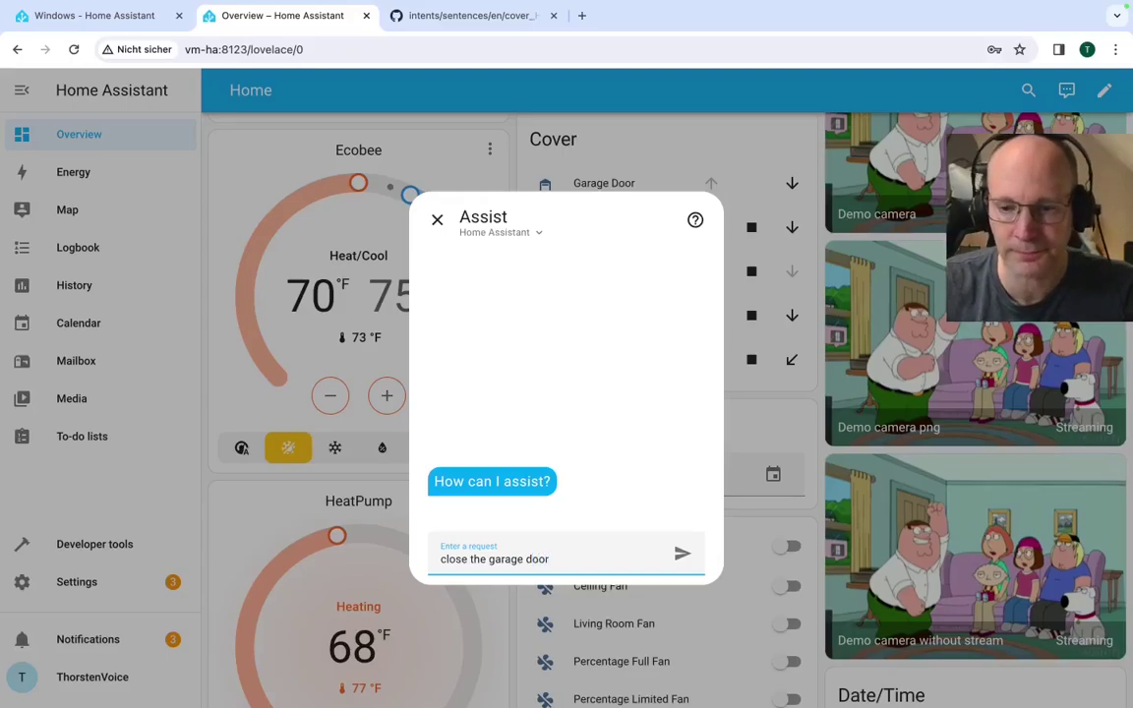
pyautogui.press('Return')
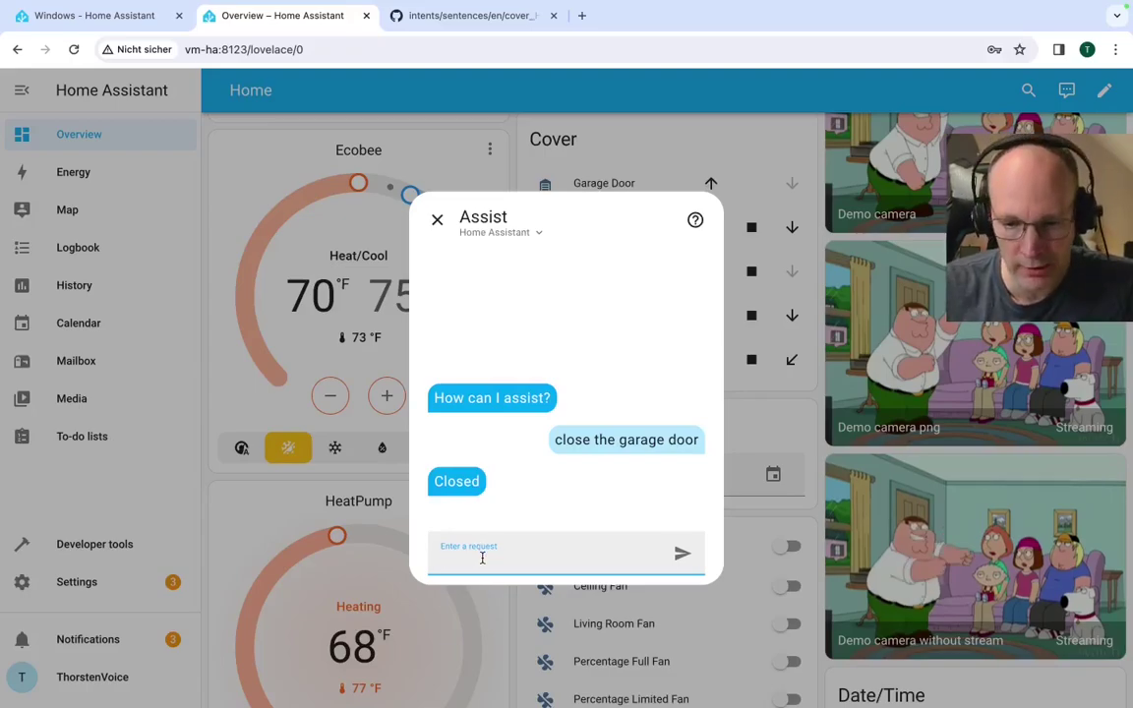
pyautogui.write('open garag')
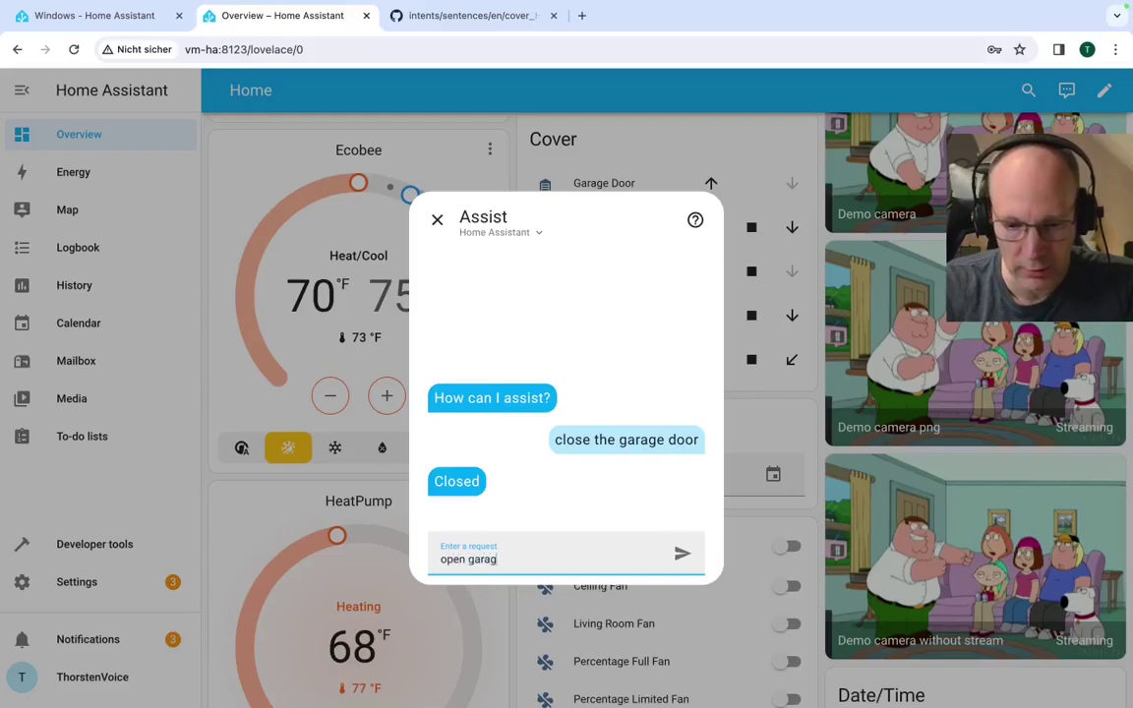
pyautogui.write('e door')
pyautogui.press('Return')
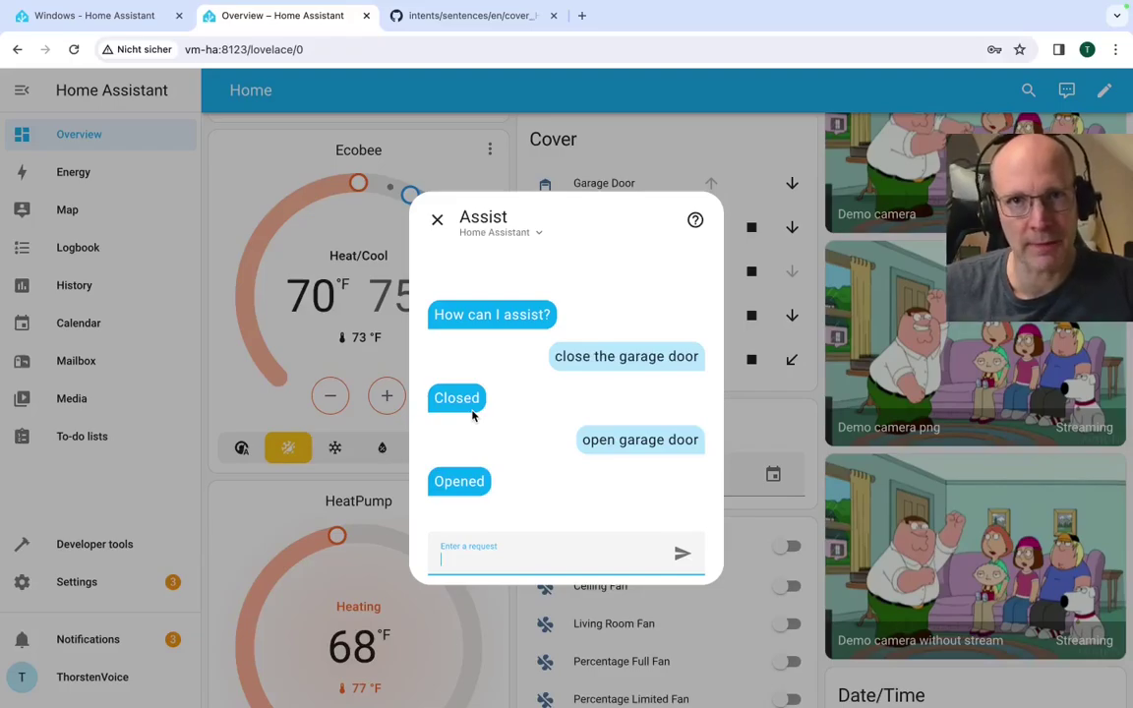
# Step: Return to the GitHub tab and open climate_HassClimateGetTemperature.yaml from the en sentences
pyautogui.click(444, 22)
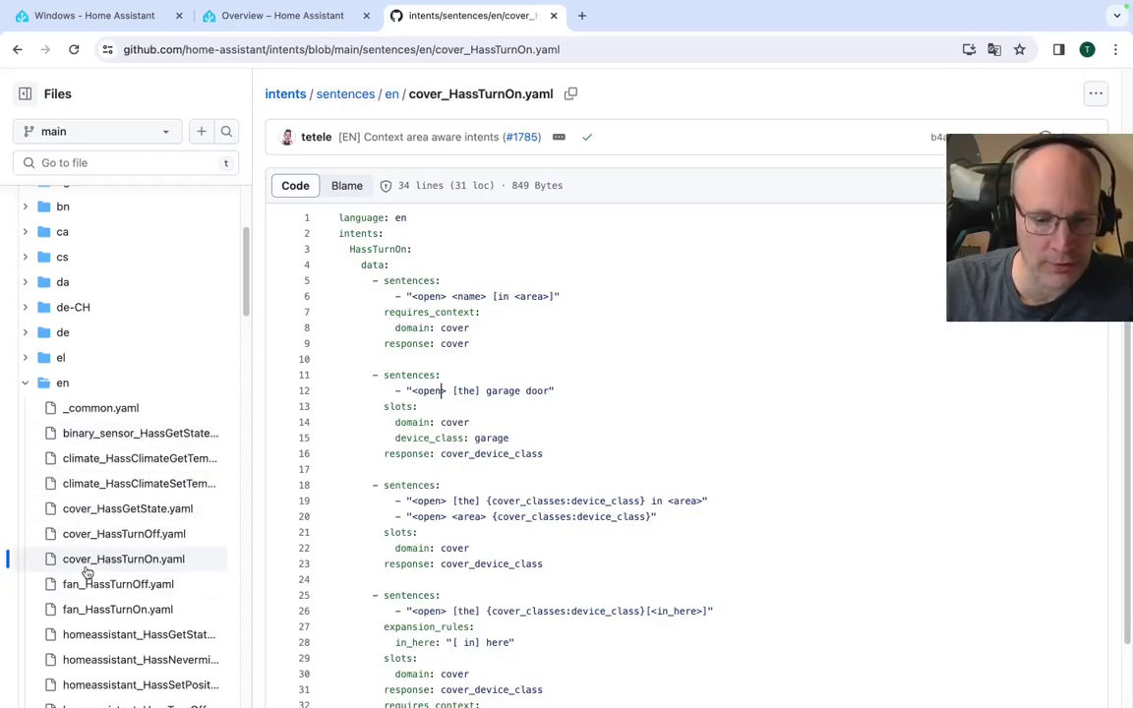
pyautogui.scroll(-2, 97, 558)
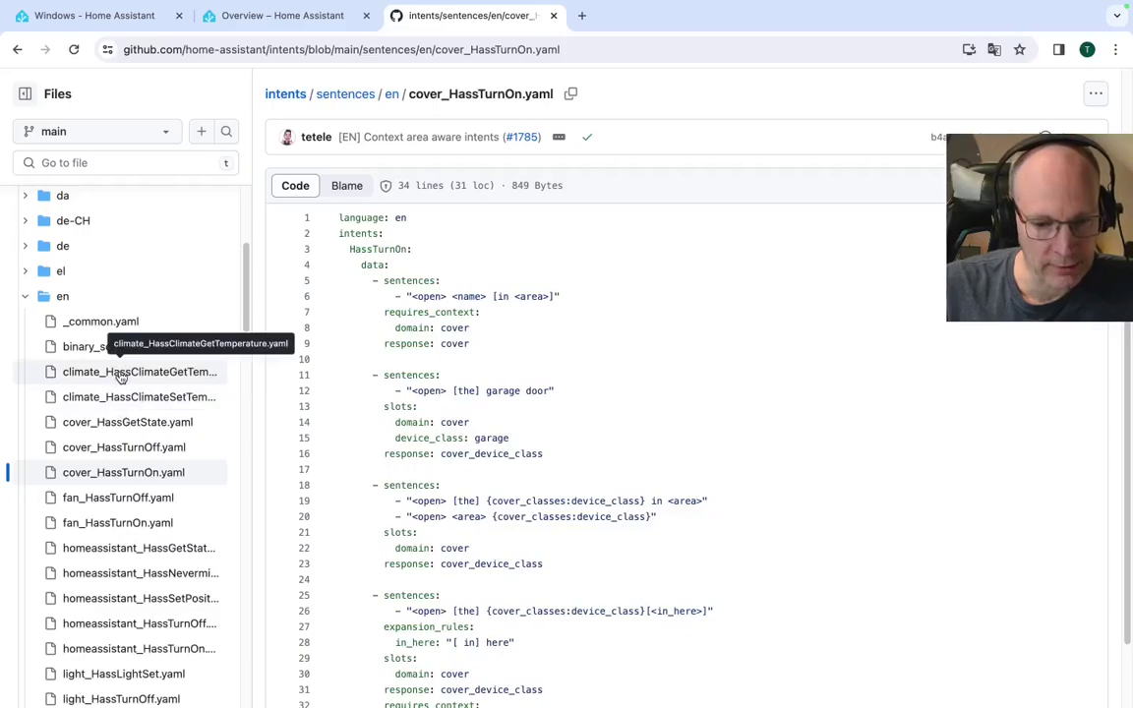
pyautogui.click(120, 374)
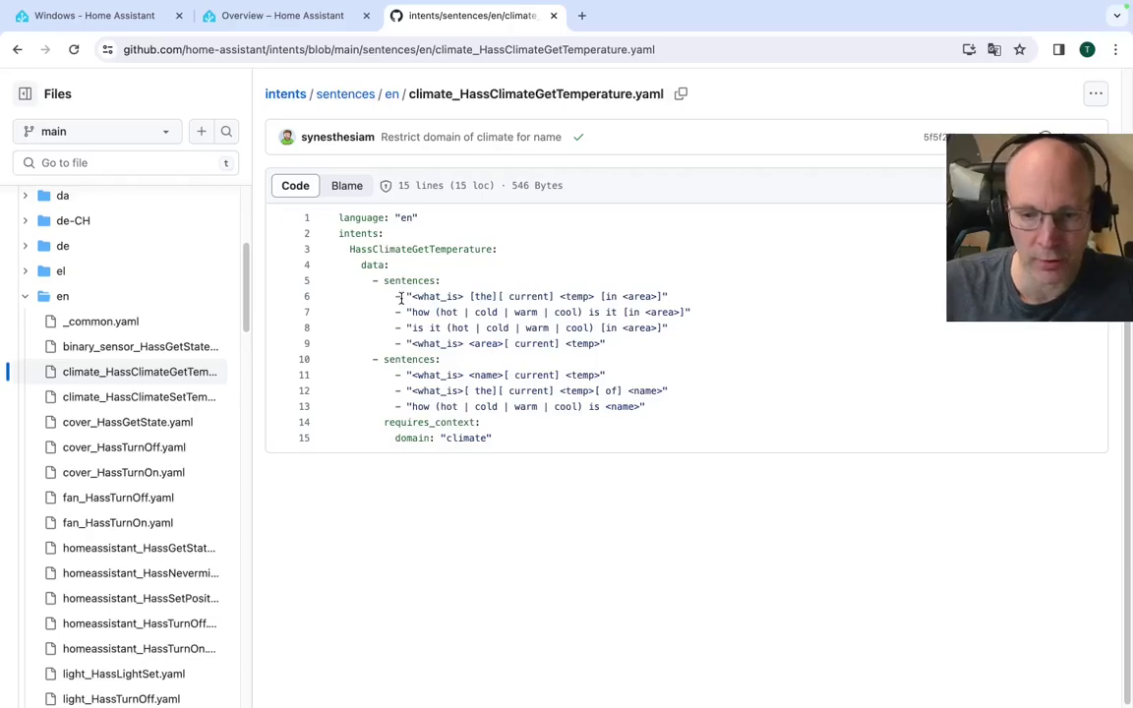
pyautogui.moveTo(404, 296); pyautogui.dragTo(629, 295)
pyautogui.click(637, 296)
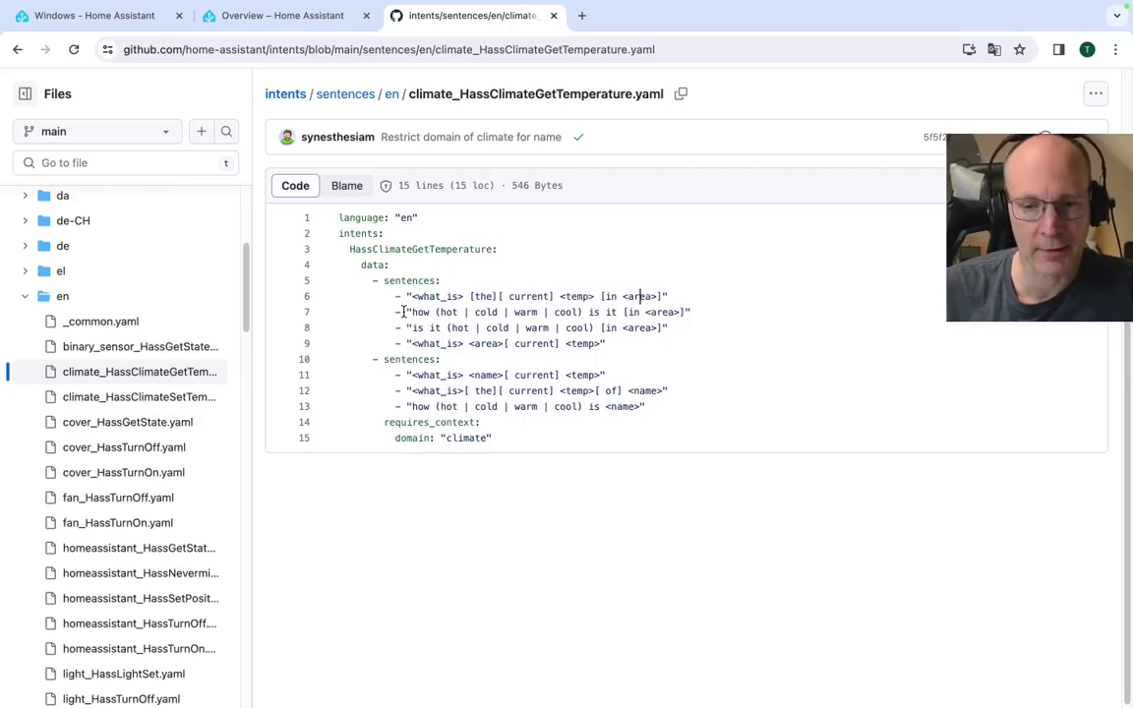
pyautogui.press('Up')
pyautogui.press('Up')
pyautogui.press('Up')
pyautogui.press('Up')
pyautogui.press('Up')
pyautogui.press('Up')
pyautogui.scroll(-2, 118, 442)
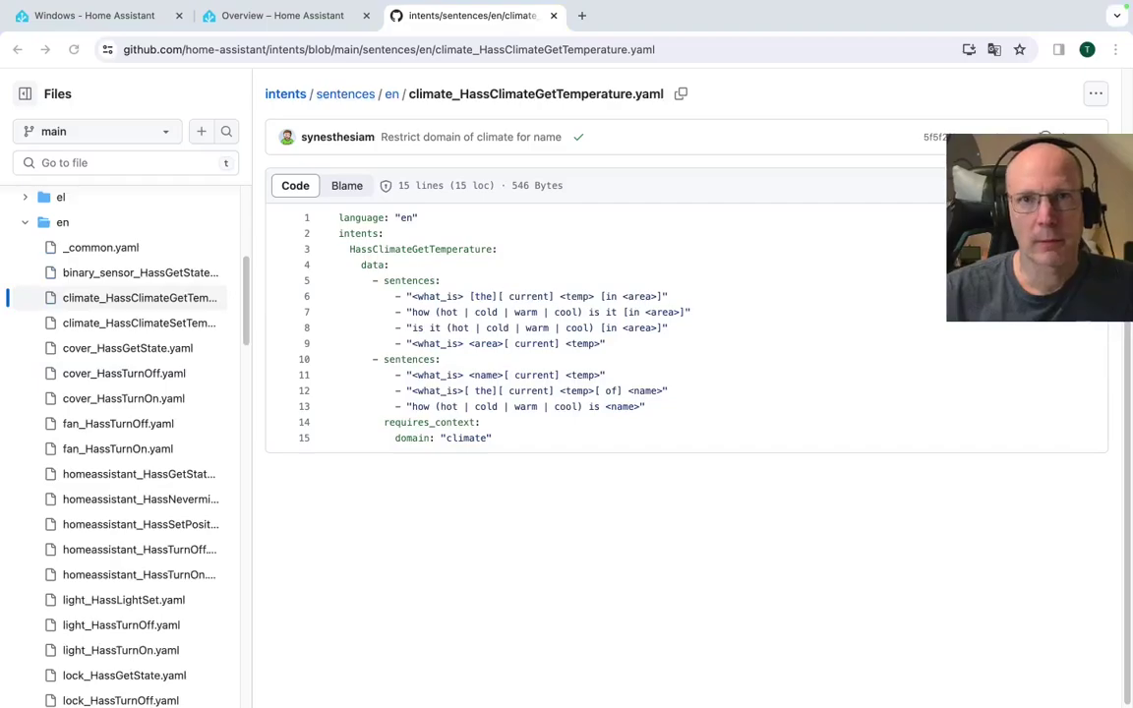